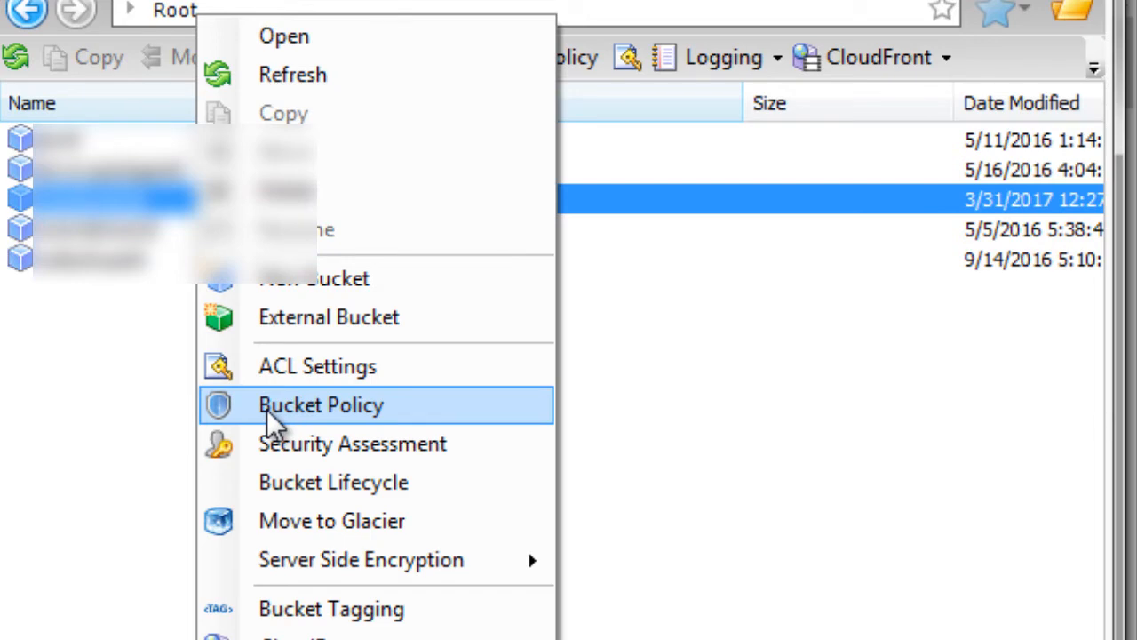
Step: Open the bucket policy editor for the selected bucket
{"action": "left_click", "coordinate": [267, 409]}
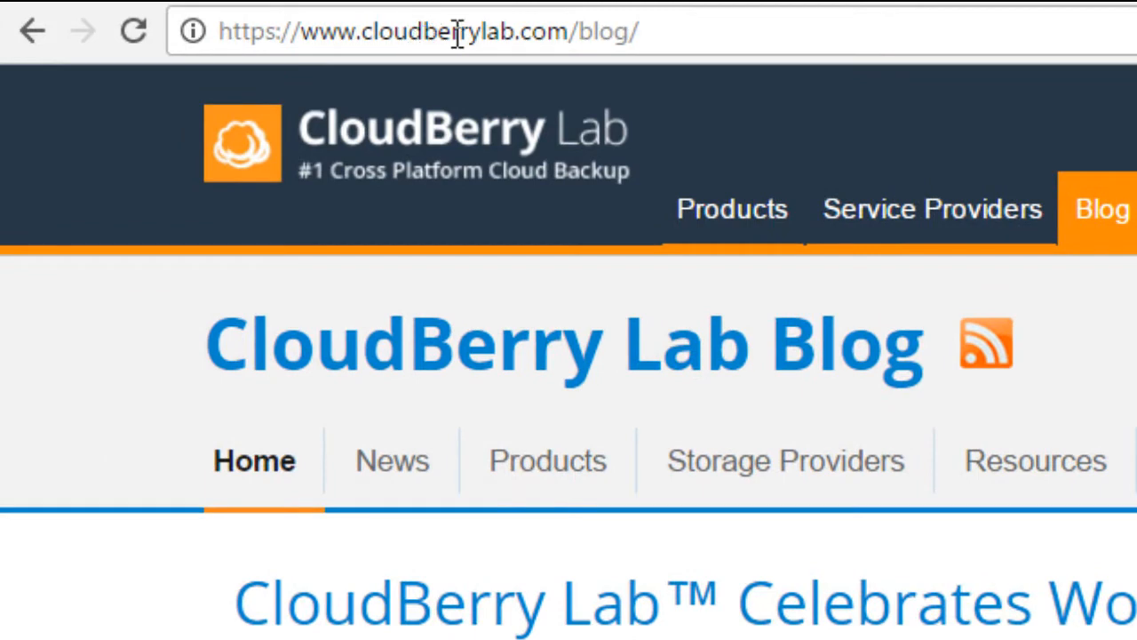
Step: Switch to the browser and search the CloudBerry Lab blog for "amazon s3 hotlinking"
{"action": "left_click", "coordinate": [706, 26]}
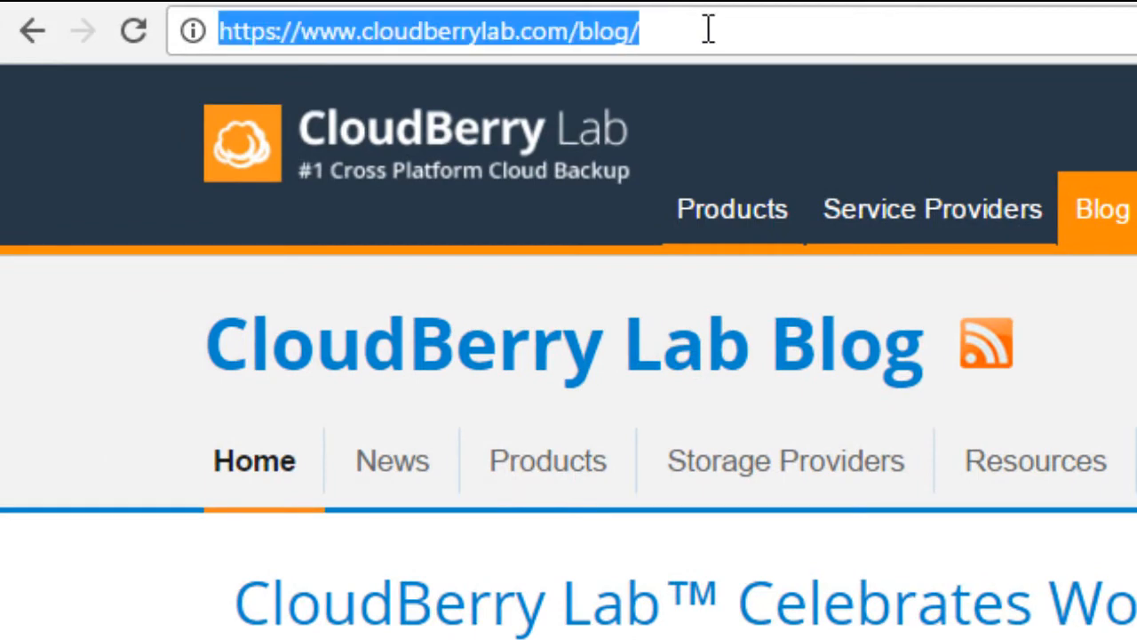
{"action": "left_click", "coordinate": [769, 29]}
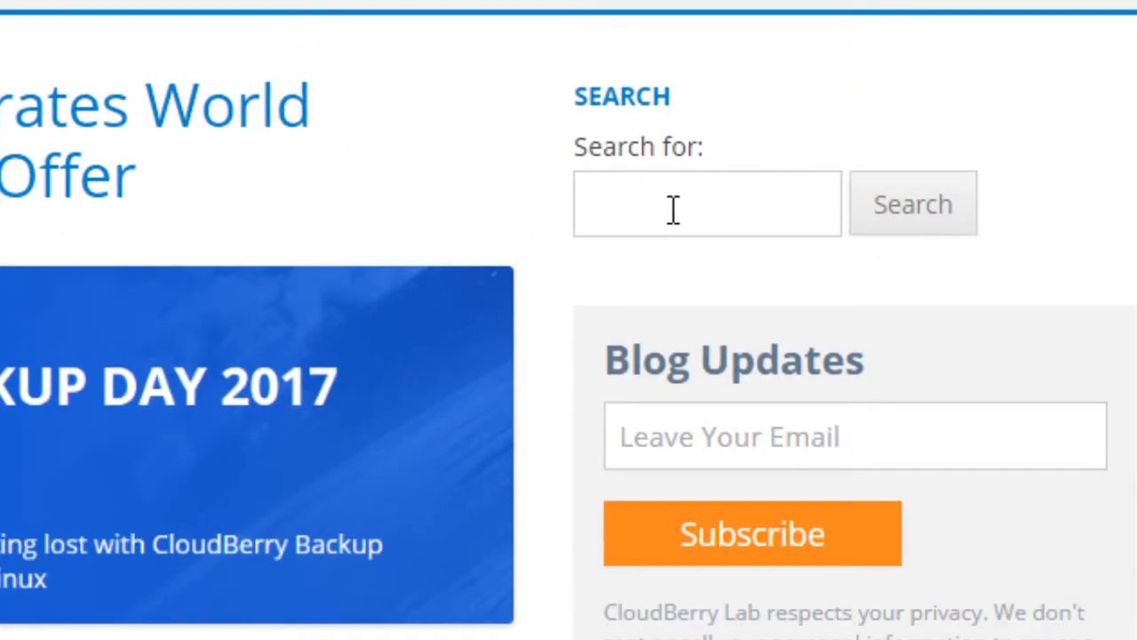
{"action": "left_click", "coordinate": [674, 210]}
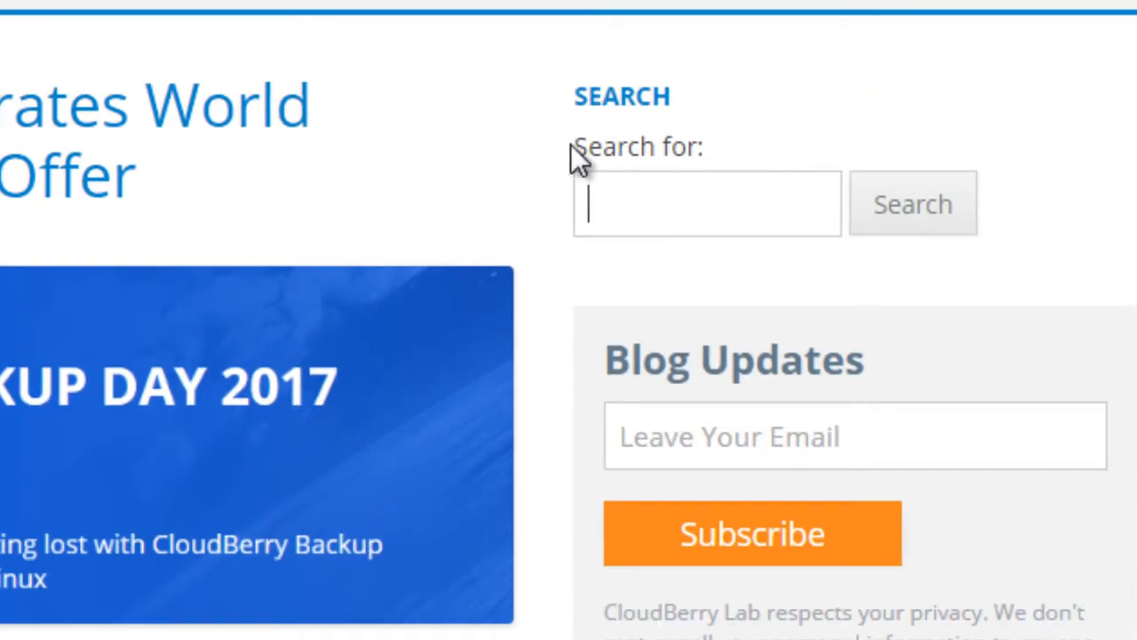
{"action": "right_click", "coordinate": [650, 206]}
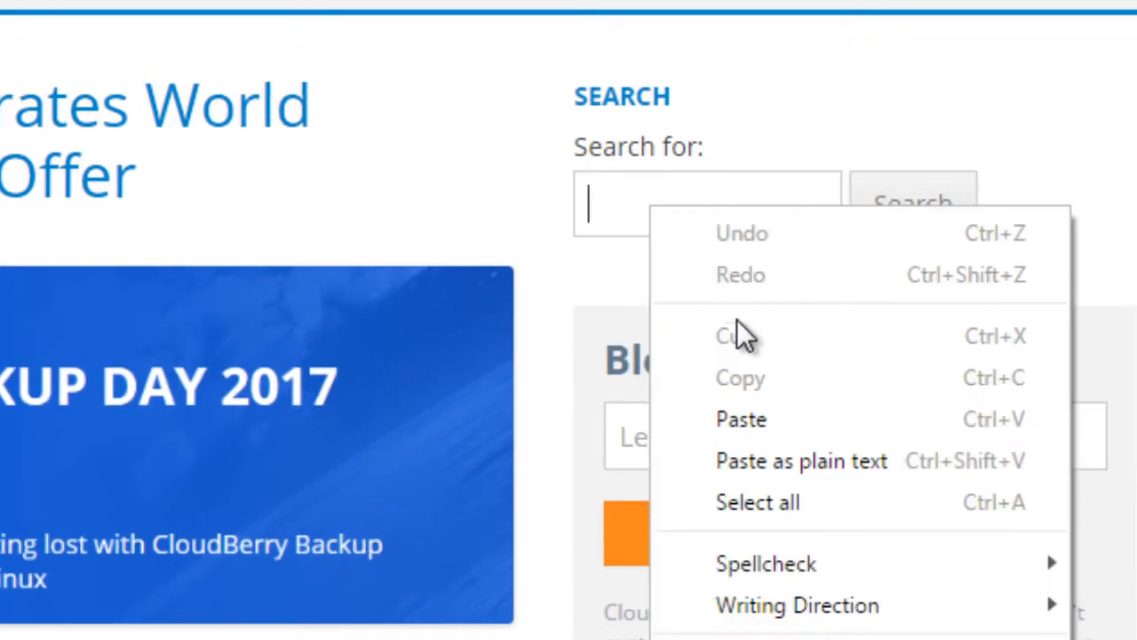
{"action": "left_click", "coordinate": [755, 418]}
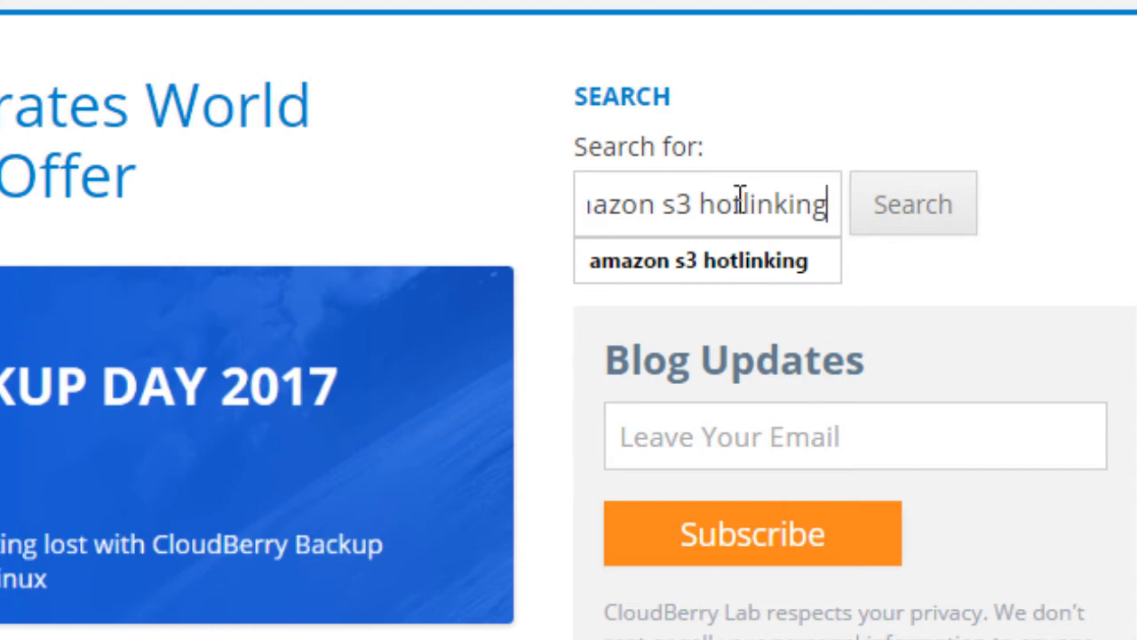
{"action": "left_click", "coordinate": [818, 258]}
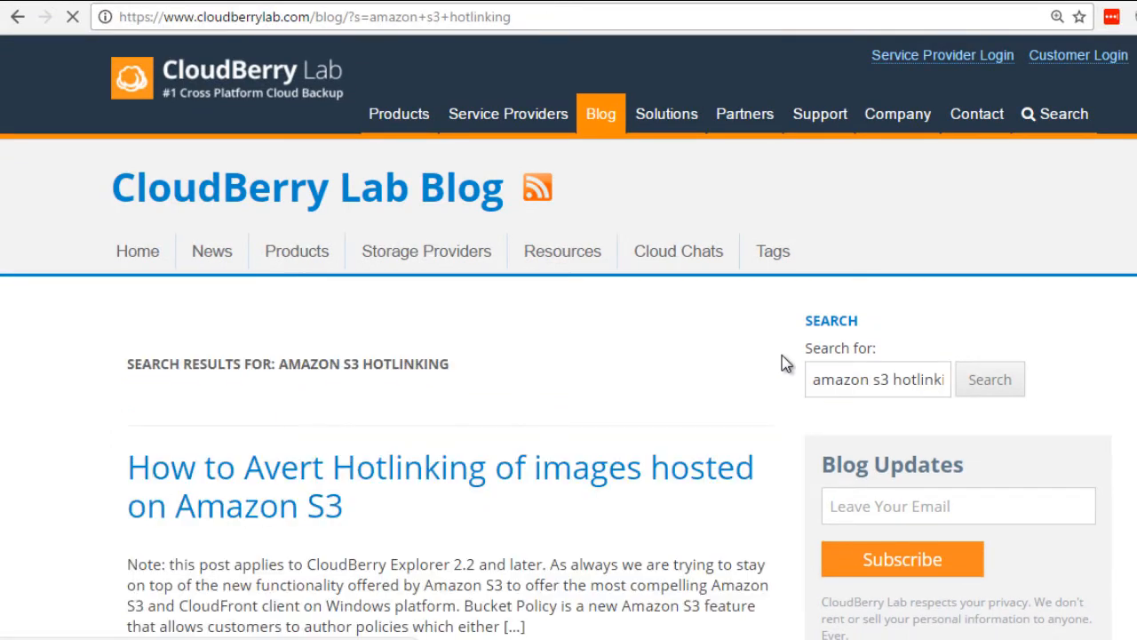
Step: Open the blog post "How to Avert Hotlinking of images hosted on Amazon S3" from the search results
{"action": "scroll", "coordinate": [782, 355], "scroll_direction": "down", "scroll_amount": 1}
{"action": "scroll", "coordinate": [781, 363], "scroll_direction": "down", "scroll_amount": 1}
{"action": "scroll", "coordinate": [779, 355], "scroll_direction": "down", "scroll_amount": 2}
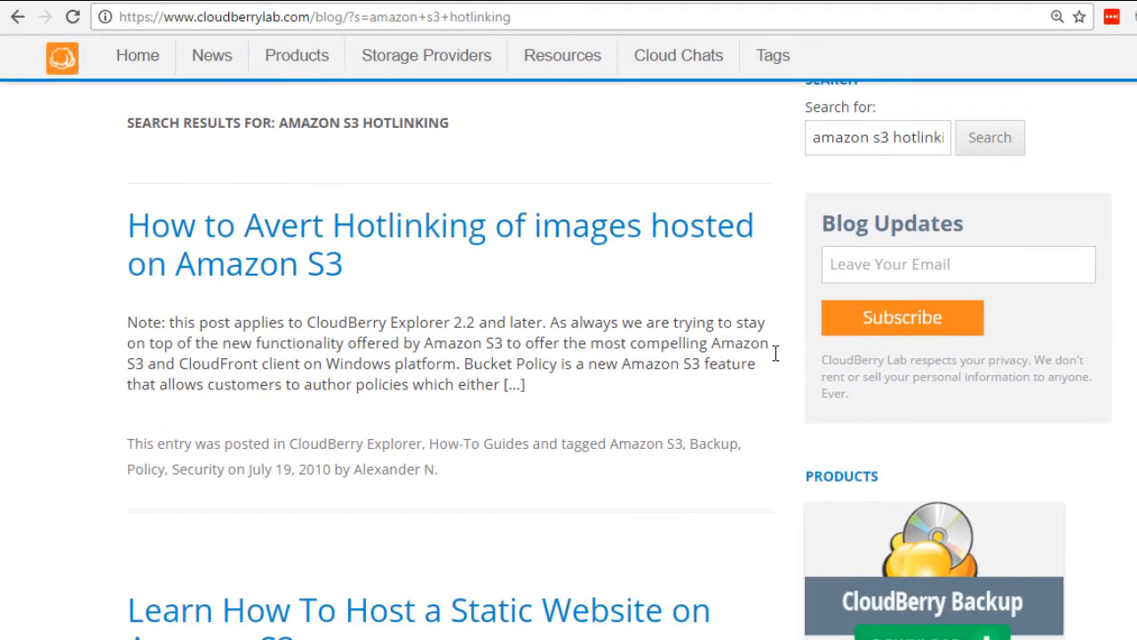
{"action": "left_click", "coordinate": [441, 230]}
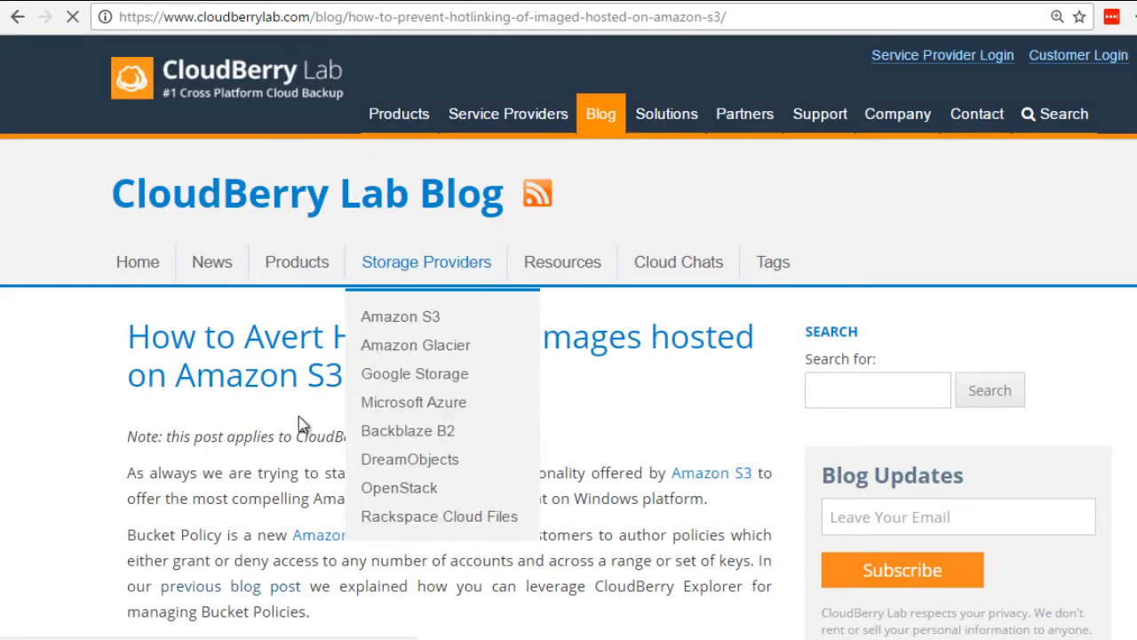
Step: Look through the hotlinking post for the example http referer policy script
{"action": "scroll", "coordinate": [298, 356], "scroll_direction": "down", "scroll_amount": 6}
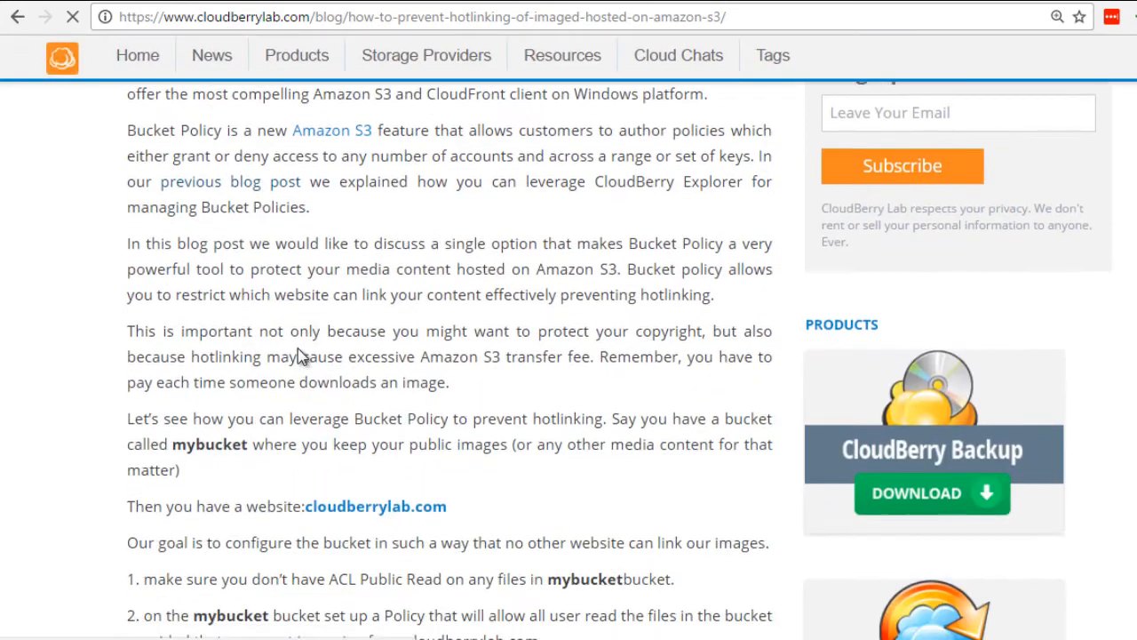
{"action": "scroll", "coordinate": [297, 358], "scroll_direction": "down", "scroll_amount": 4}
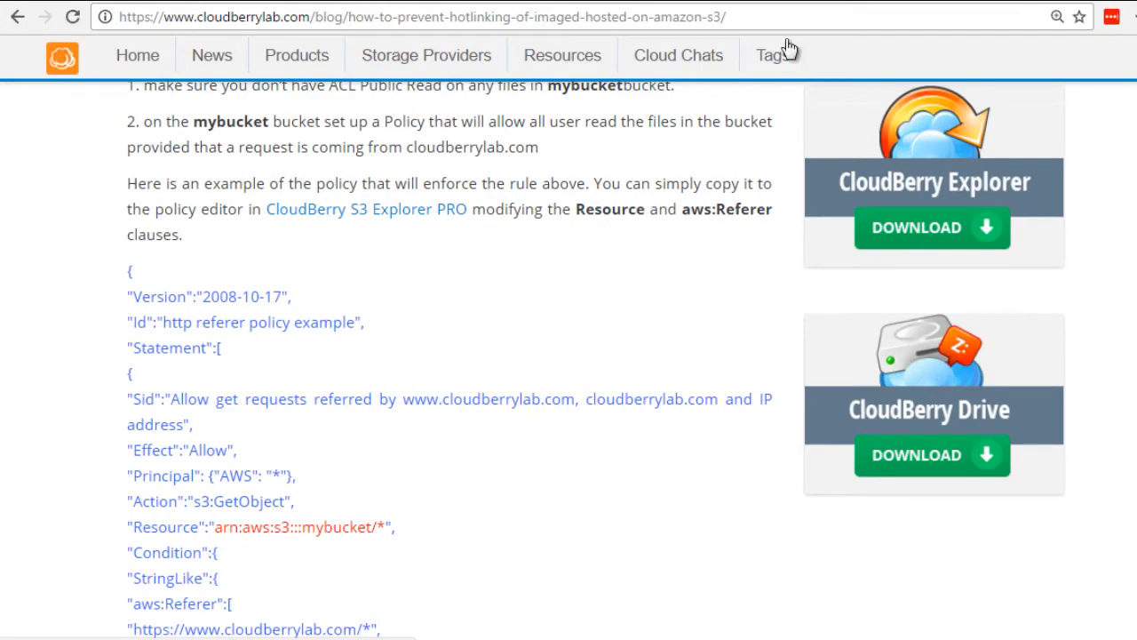
{"action": "scroll", "coordinate": [569, 360], "scroll_direction": "down", "scroll_amount": 20}
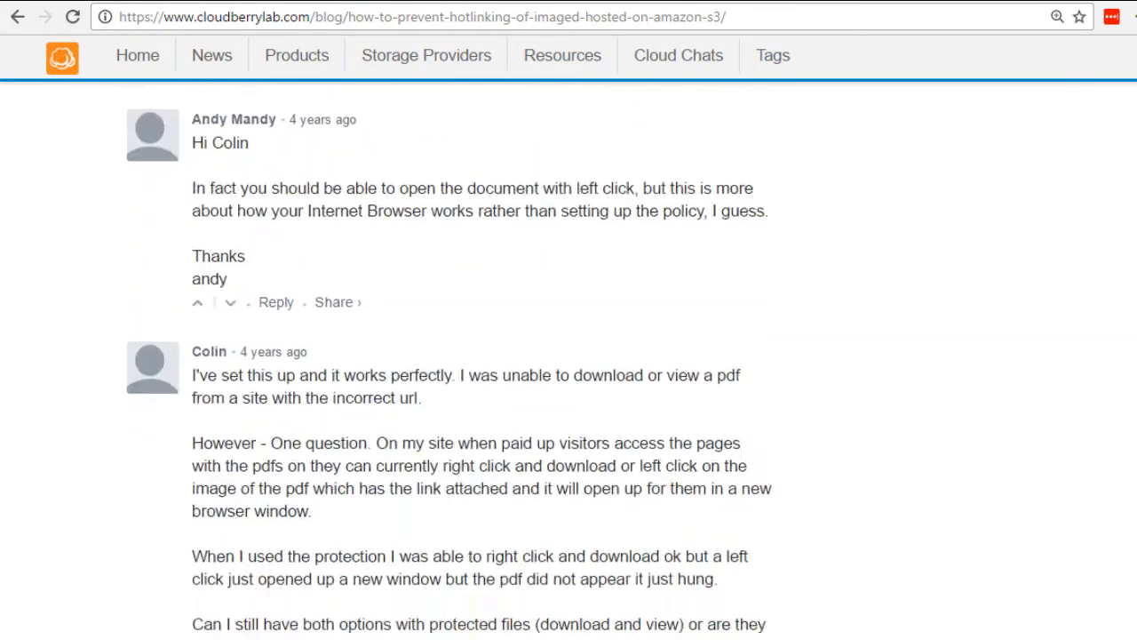
{"action": "scroll", "coordinate": [568, 360], "scroll_direction": "up", "scroll_amount": 20}
{"action": "scroll", "coordinate": [568, 360], "scroll_direction": "down", "scroll_amount": 7}
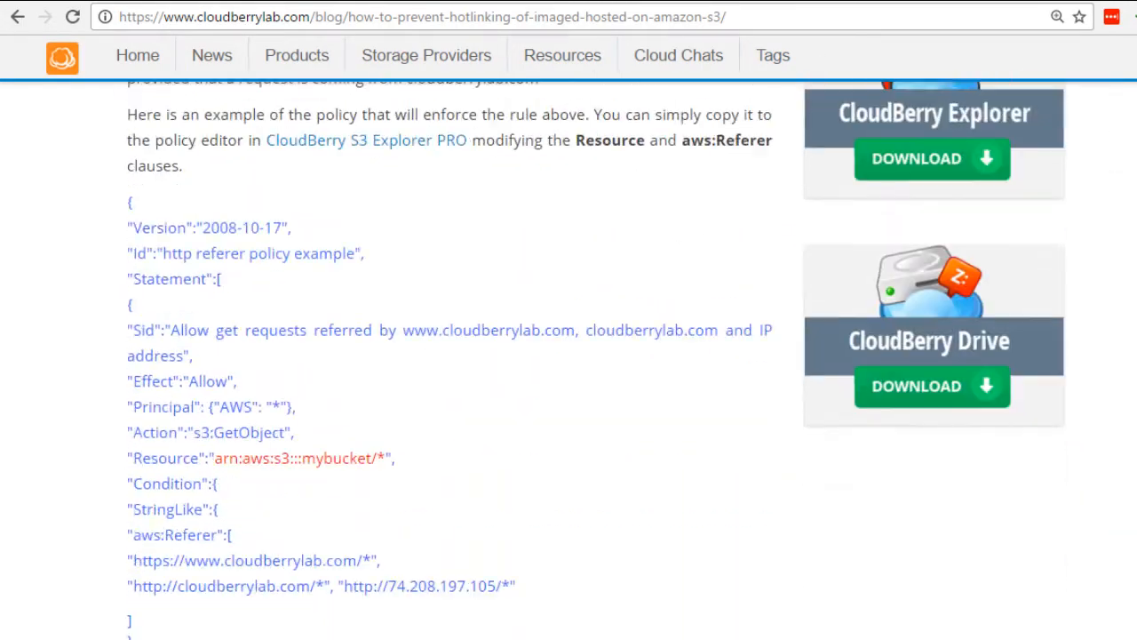
{"action": "scroll", "coordinate": [412, 294], "scroll_direction": "up", "scroll_amount": 2}
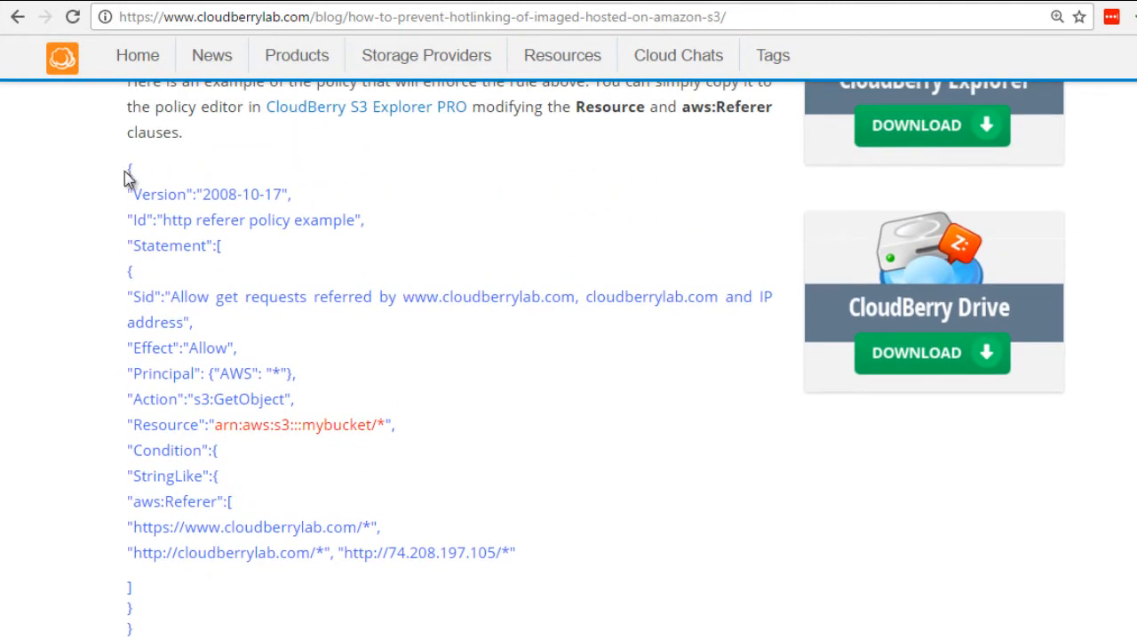
{"action": "left_click_drag", "start_coordinate": [127, 169], "coordinate": [306, 561]}
{"action": "left_click_drag", "start_coordinate": [291, 468], "coordinate": [292, 470]}
{"action": "left_click", "coordinate": [293, 469]}
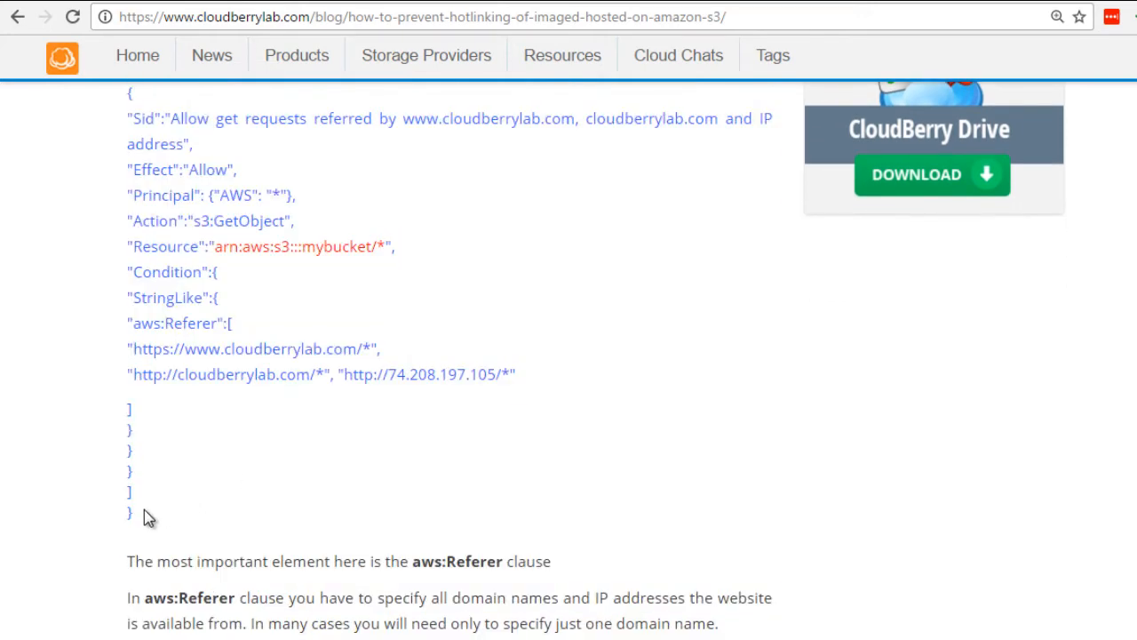
Step: Copy the entire example http referer policy from the post, from its opening brace to its closing brace
{"action": "scroll", "coordinate": [139, 497], "scroll_direction": "up", "scroll_amount": 3}
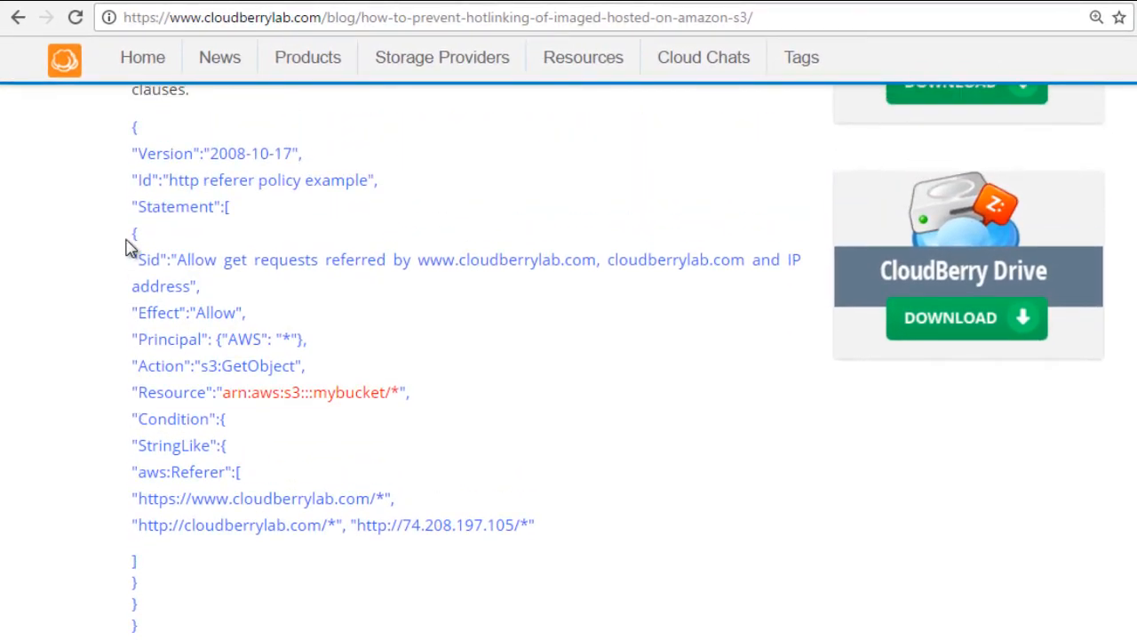
{"action": "scroll", "coordinate": [127, 247], "scroll_direction": "up", "scroll_amount": 1}
{"action": "left_click_drag", "start_coordinate": [130, 195], "coordinate": [279, 190]}
{"action": "key", "text": "ctrl+c"}
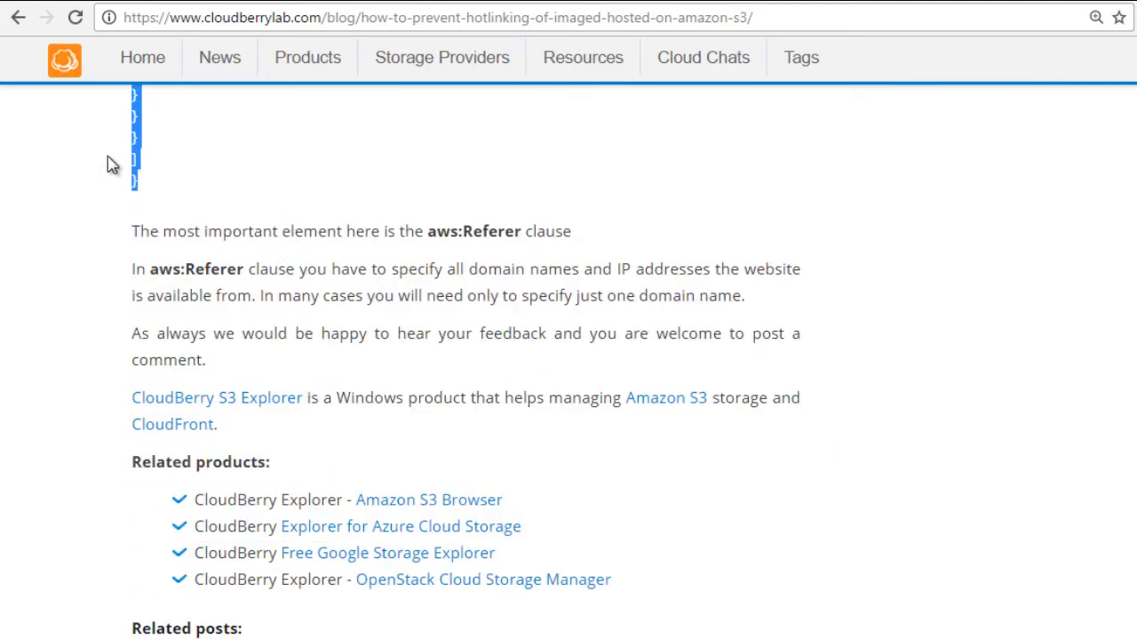
{"action": "right_click", "coordinate": [140, 151]}
{"action": "left_click", "coordinate": [150, 152]}
{"action": "scroll", "coordinate": [232, 208], "scroll_direction": "up", "scroll_amount": 5}
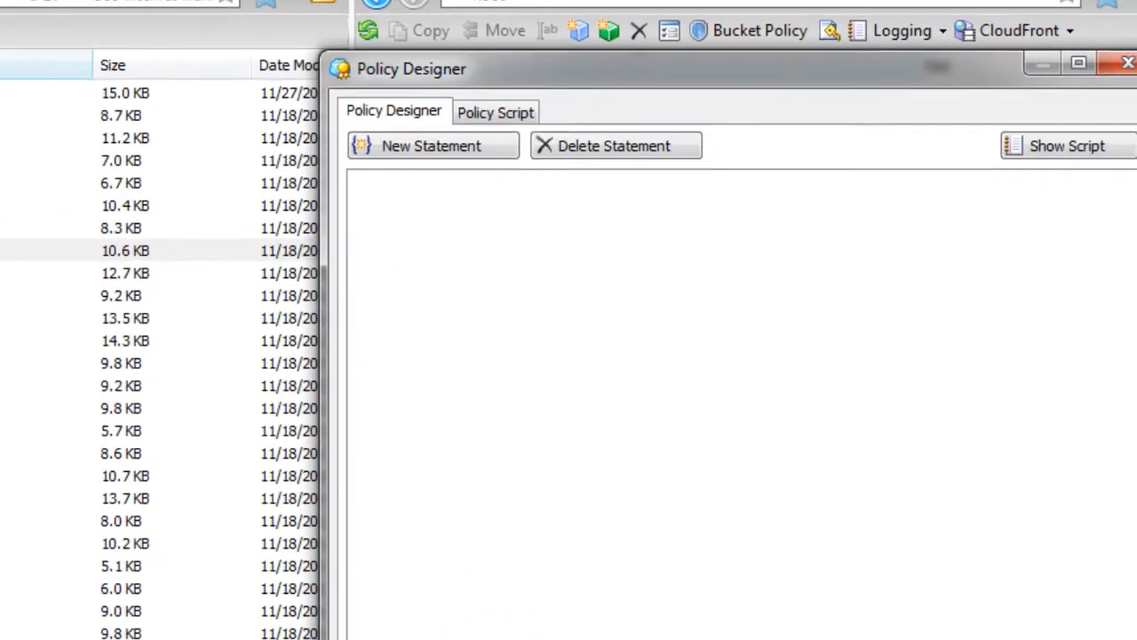
Step: Switch to CloudBerry Explorer and show the bucket's script in the Policy Designer, ready for editing
{"action": "left_click", "coordinate": [497, 112]}
{"action": "left_click", "coordinate": [186, 129]}
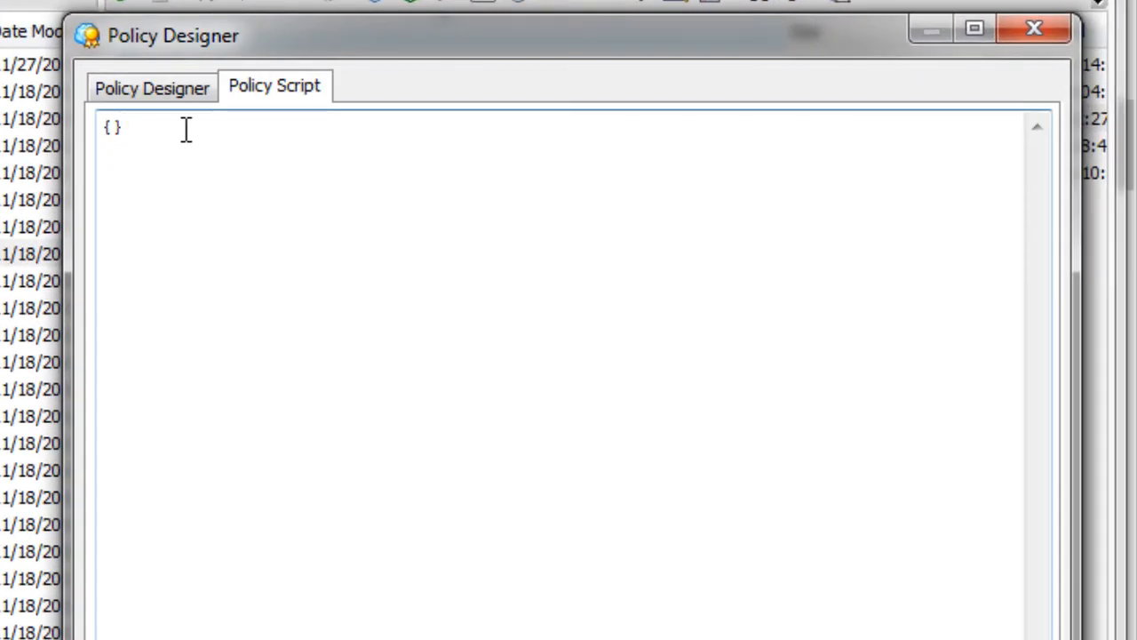
Step: Switch to Word, create a blank document and paste the copied policy script into it
{"action": "left_click", "coordinate": [177, 639]}
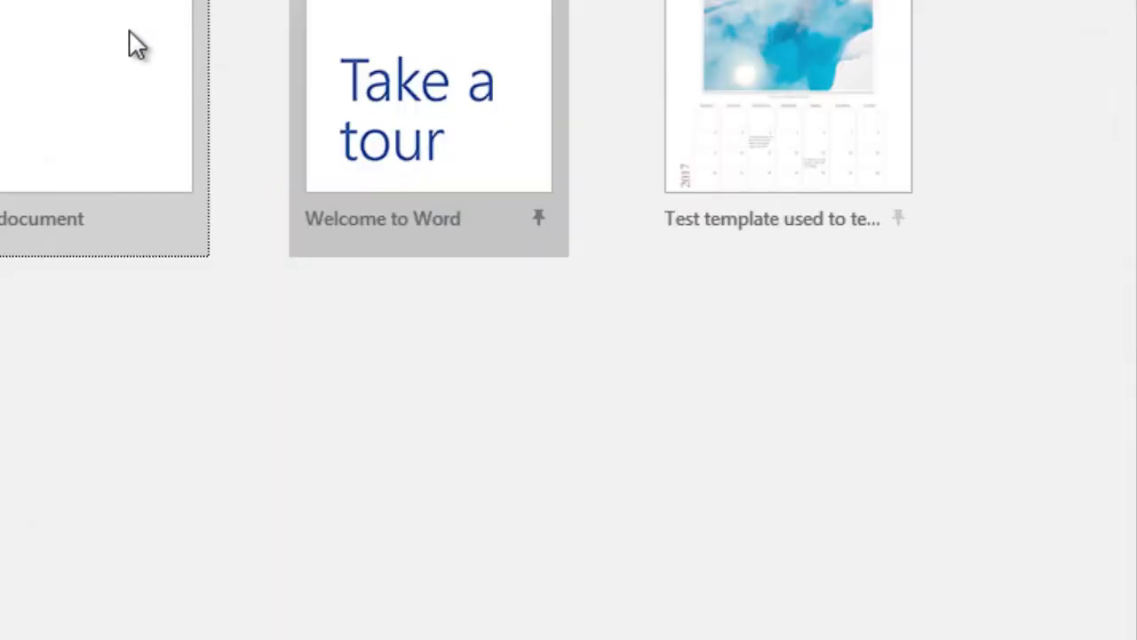
{"action": "left_click", "coordinate": [128, 29]}
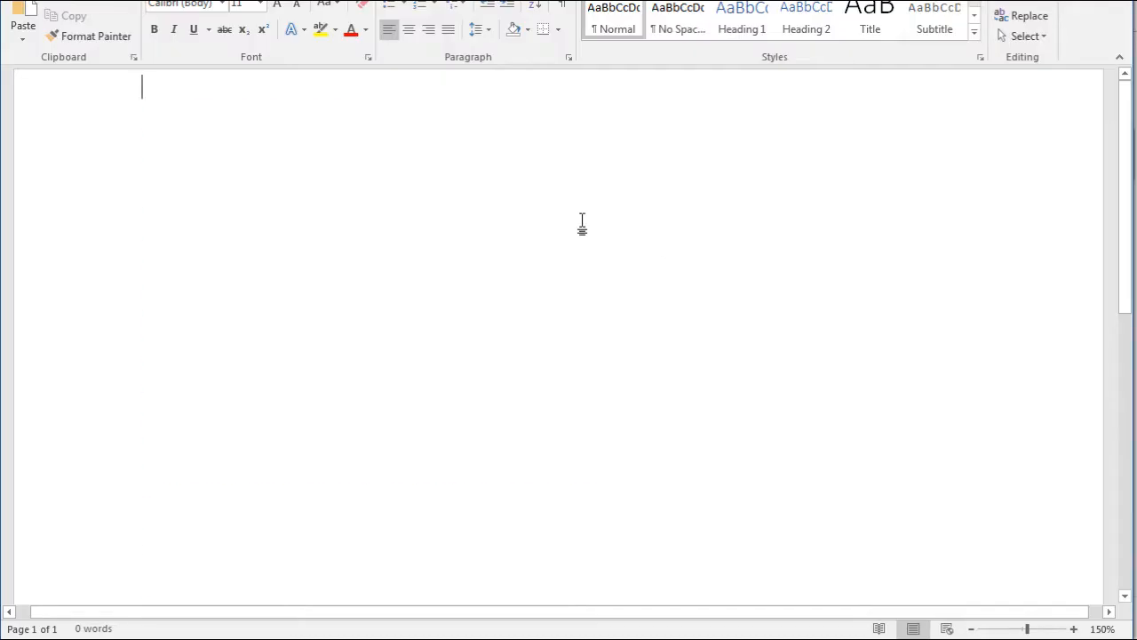
{"action": "key", "text": "ctrl+v"}
{"action": "scroll", "coordinate": [582, 222], "scroll_direction": "up", "scroll_amount": 1, "text": "ctrl"}
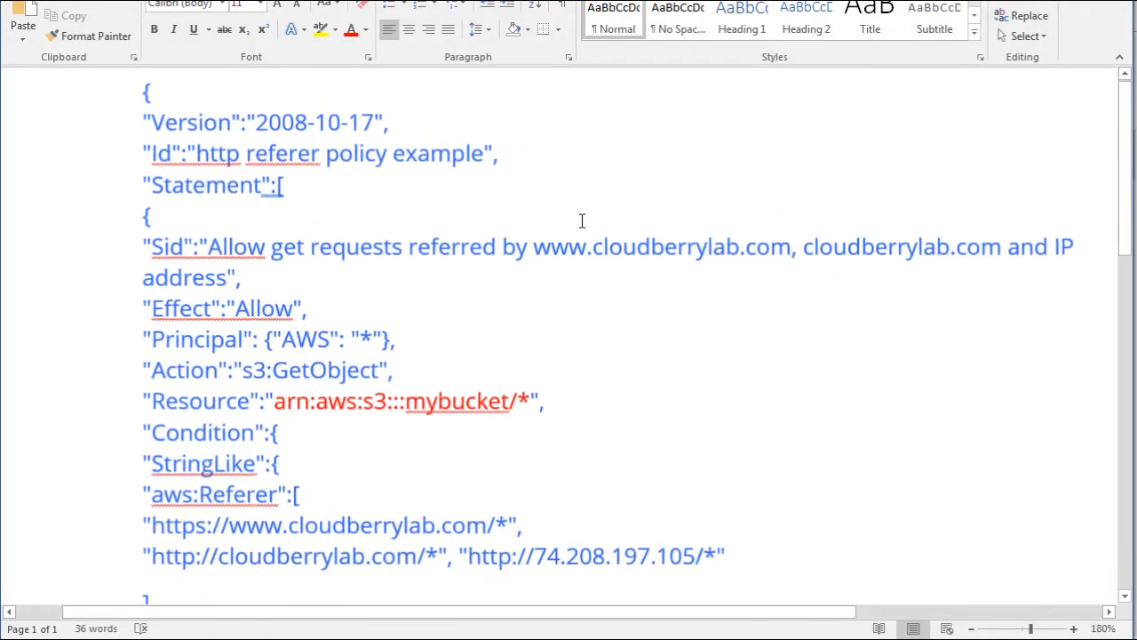
Step: Replace the bucket name mybucket in the policy's Resource line with testdomaindl
{"action": "scroll", "coordinate": [506, 302], "scroll_direction": "down", "scroll_amount": 1}
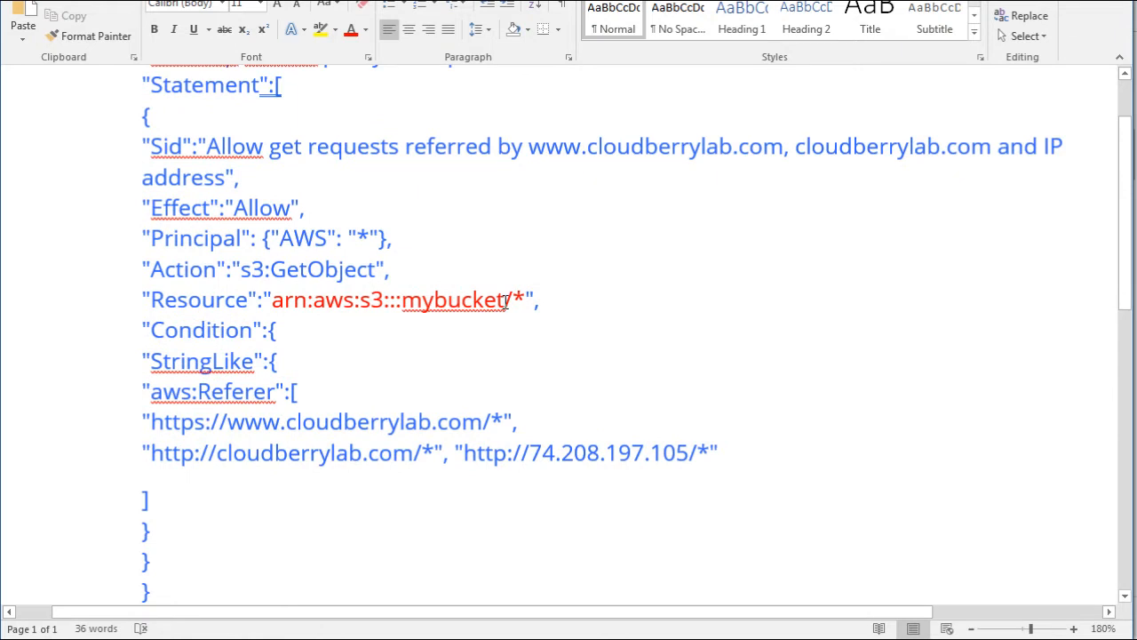
{"action": "left_click_drag", "start_coordinate": [507, 302], "coordinate": [402, 302]}
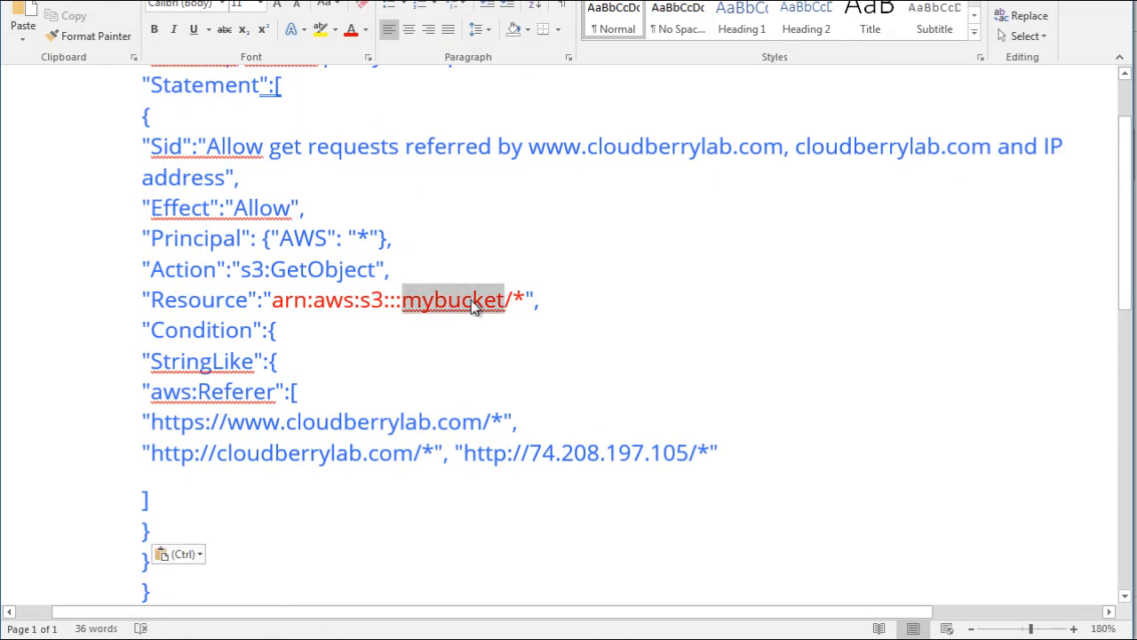
{"action": "left_click_drag", "start_coordinate": [474, 304], "coordinate": [511, 294]}
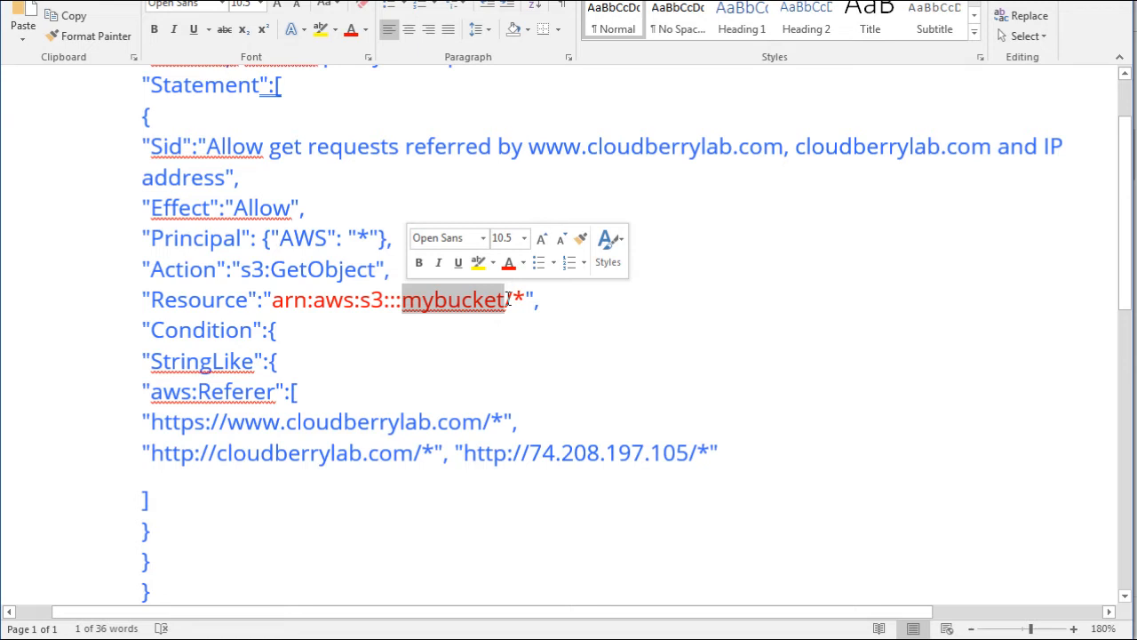
{"action": "type", "text": "testdomai"}
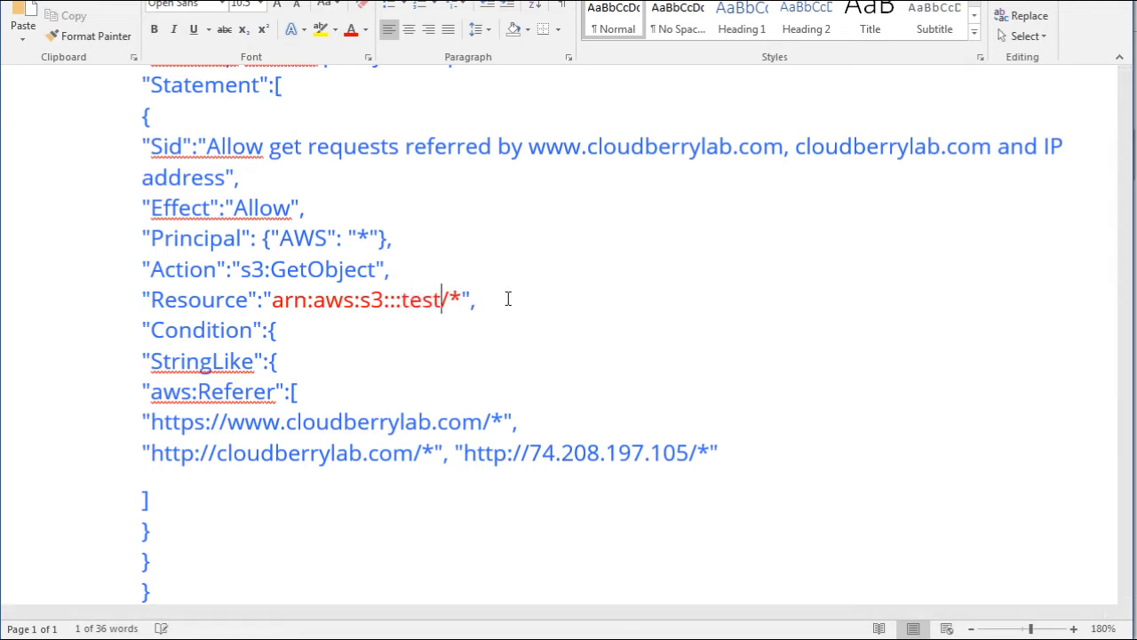
{"action": "type", "text": "ndl"}
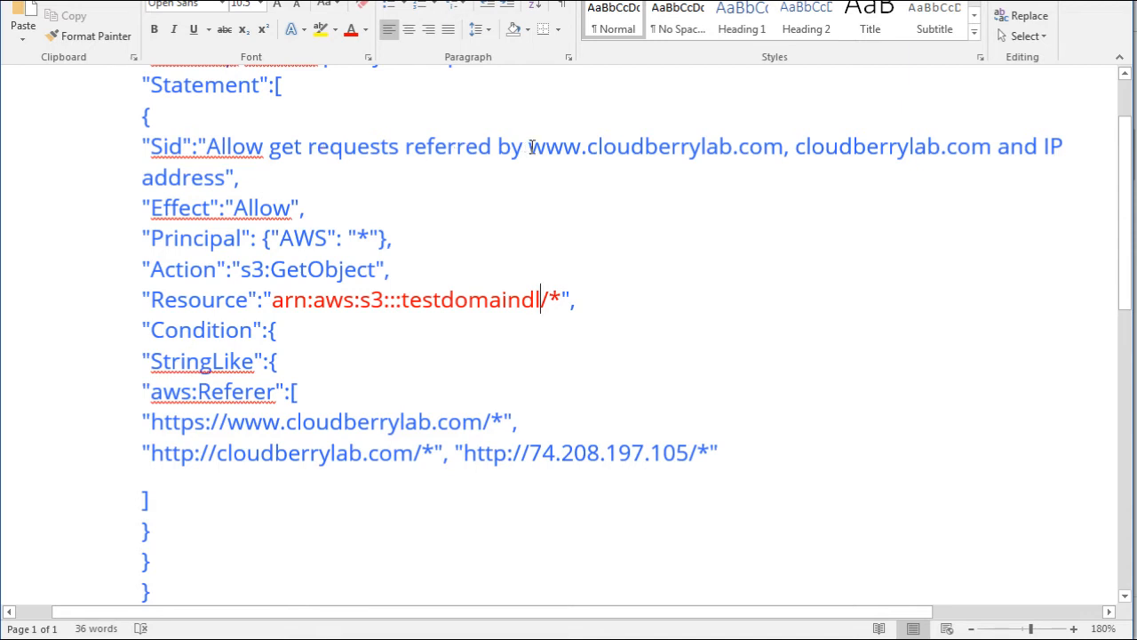
{"action": "left_click_drag", "start_coordinate": [530, 146], "coordinate": [185, 171]}
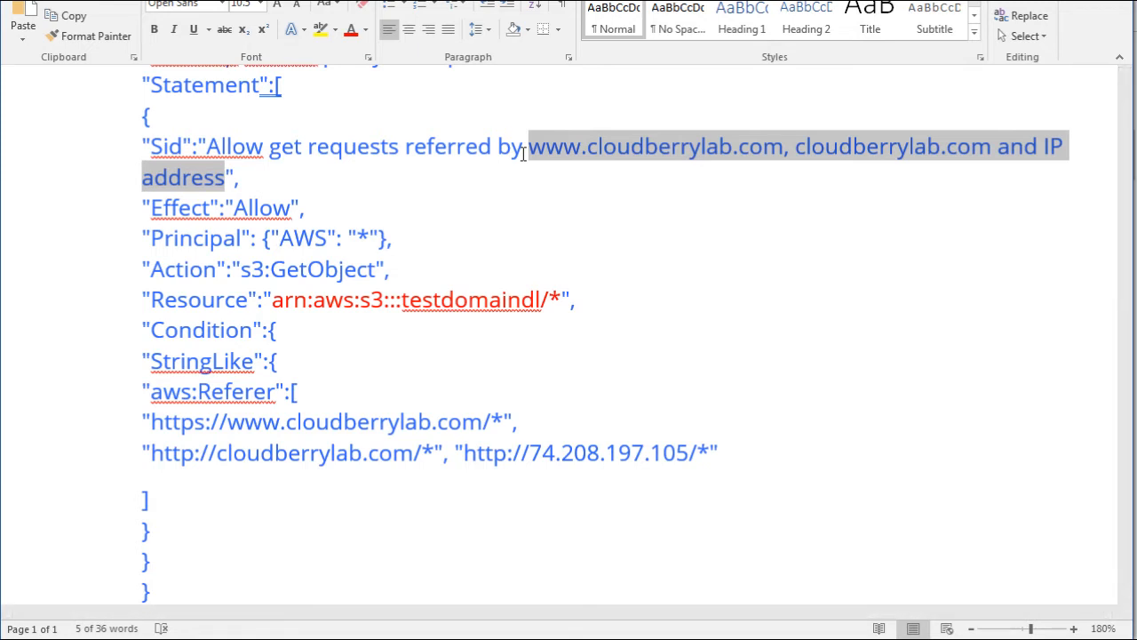
{"action": "type", "text": "www.yourdomain.com"}
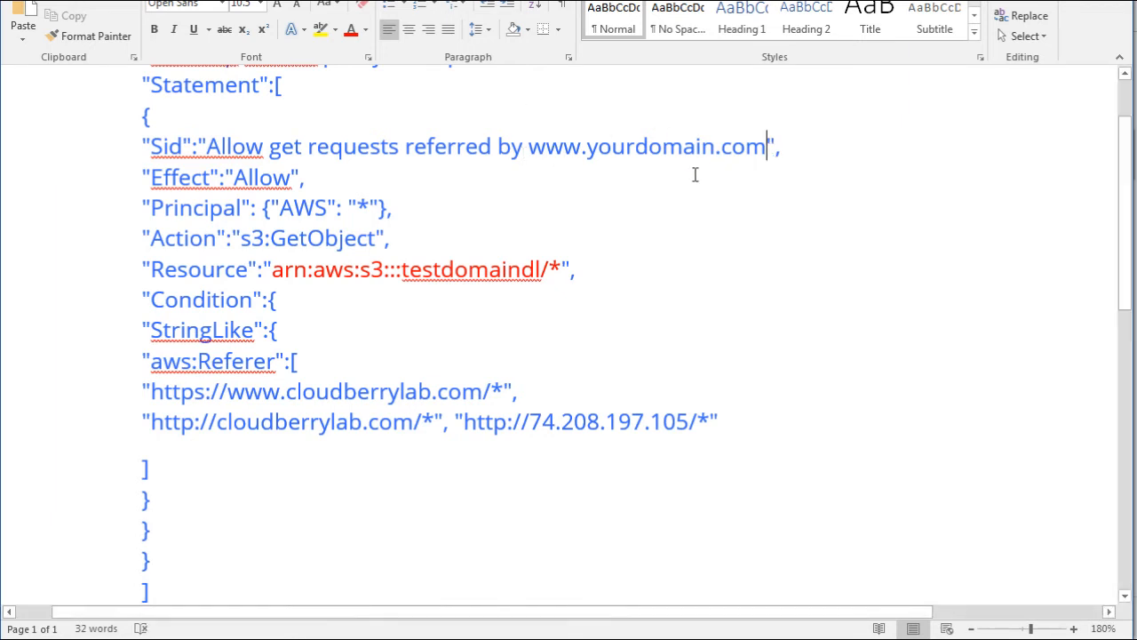
{"action": "scroll", "coordinate": [432, 302], "scroll_direction": "down", "scroll_amount": 3}
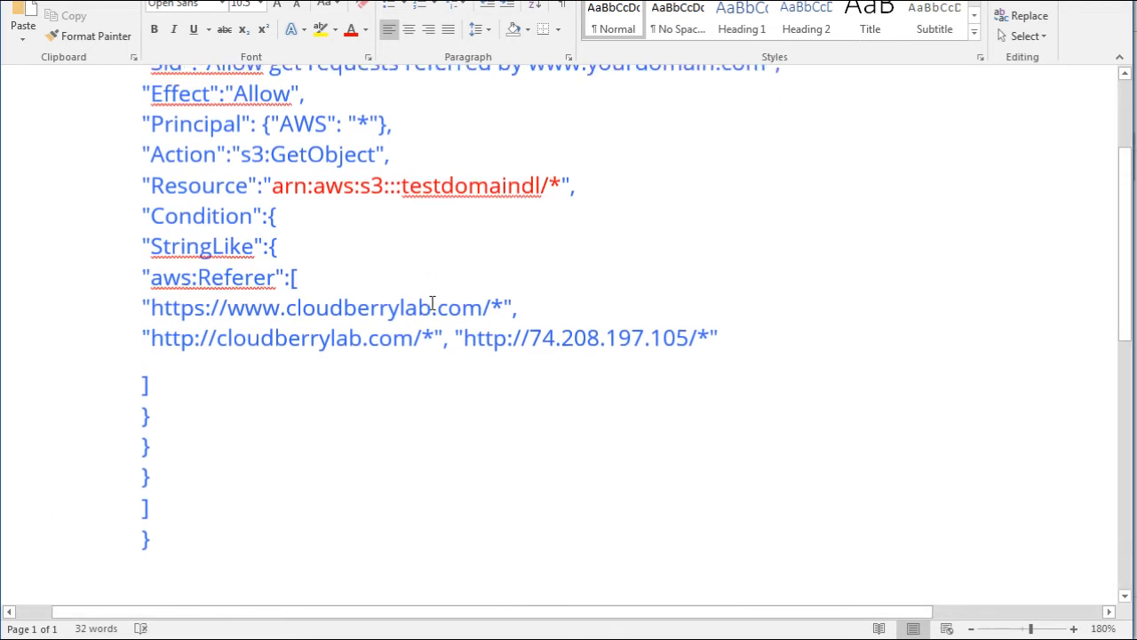
{"action": "scroll", "coordinate": [432, 302], "scroll_direction": "down", "scroll_amount": 1}
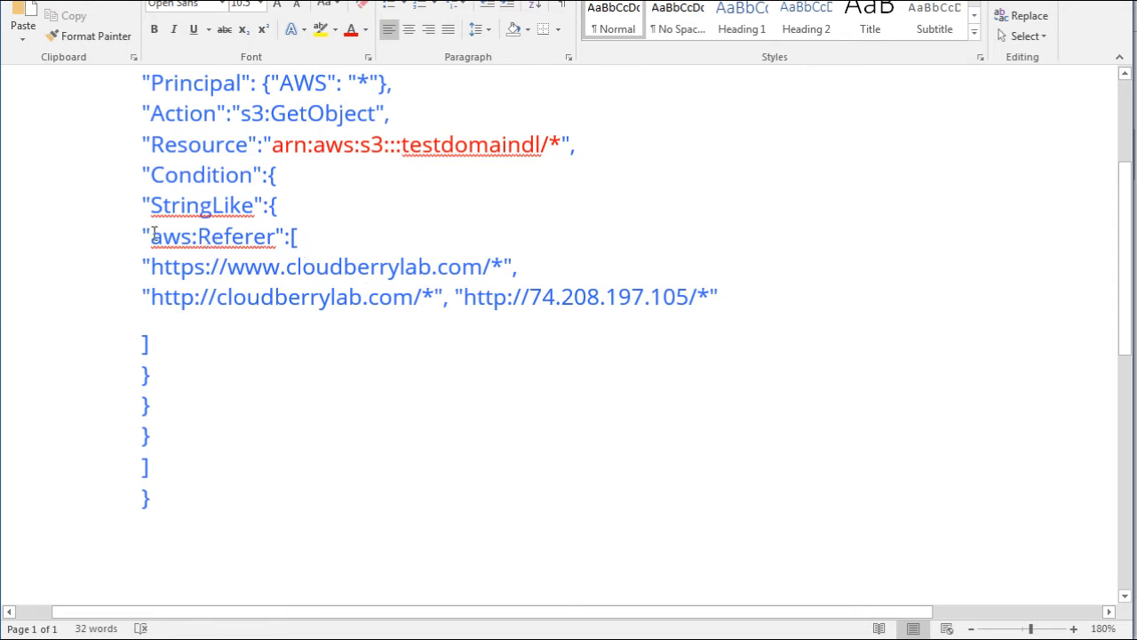
{"action": "left_click_drag", "start_coordinate": [154, 270], "coordinate": [487, 269]}
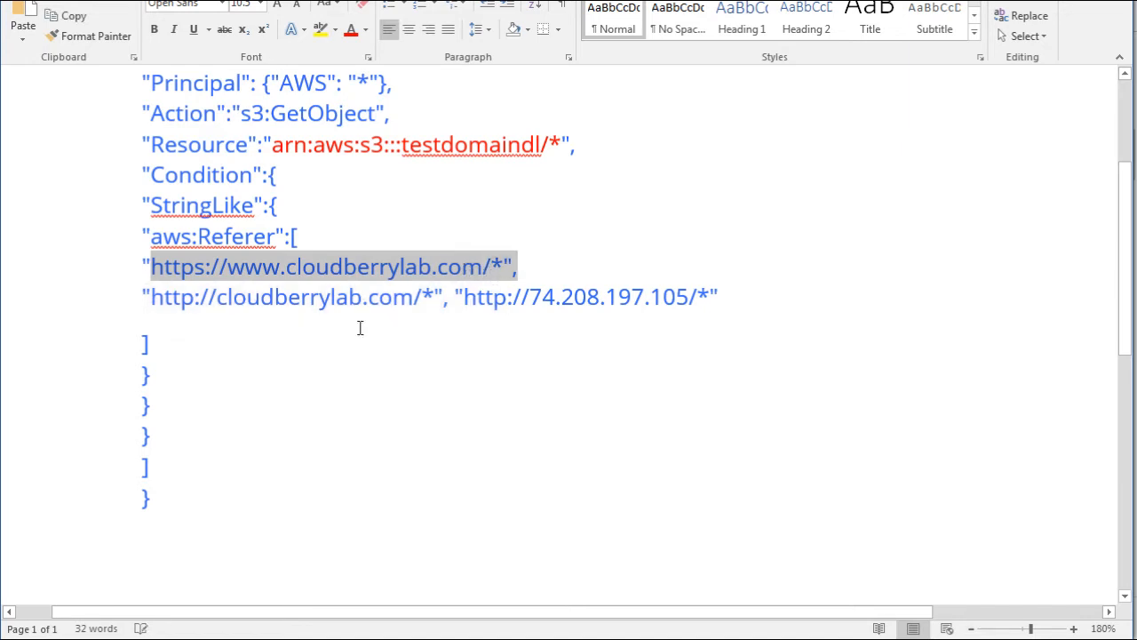
{"action": "scroll", "coordinate": [360, 333], "scroll_direction": "up", "scroll_amount": 1}
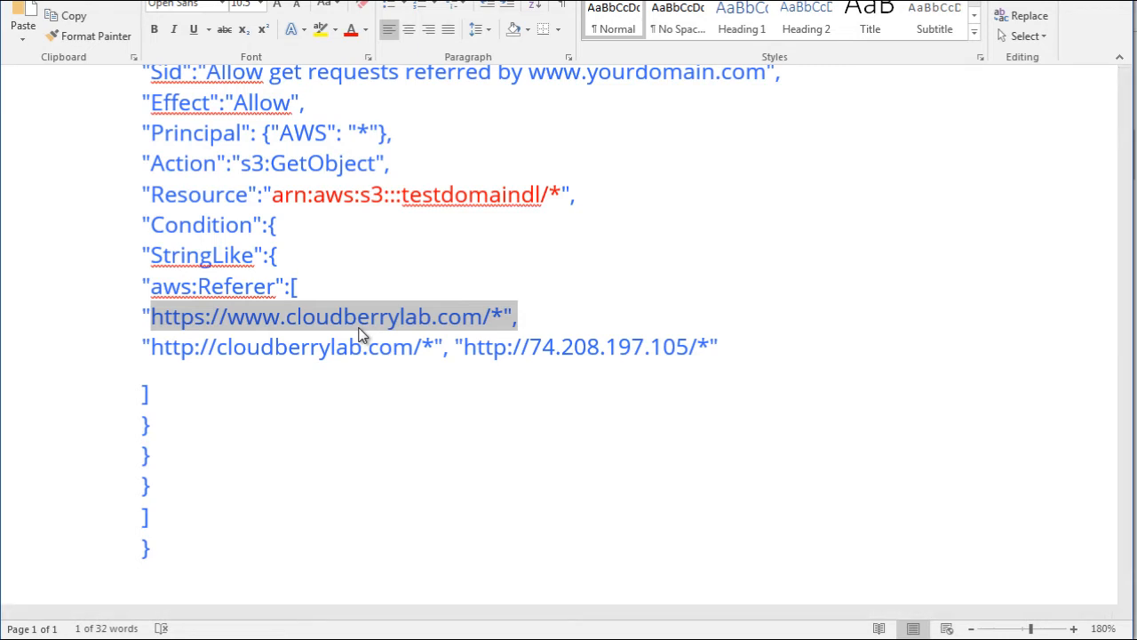
{"action": "left_click", "coordinate": [358, 319]}
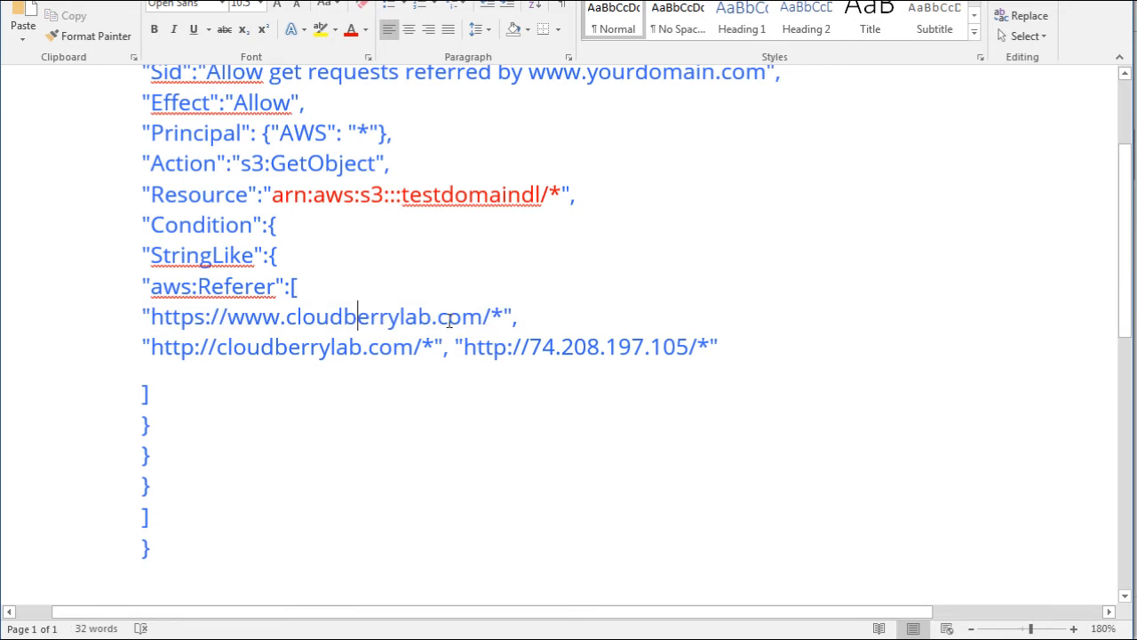
{"action": "left_click_drag", "start_coordinate": [468, 320], "coordinate": [155, 322]}
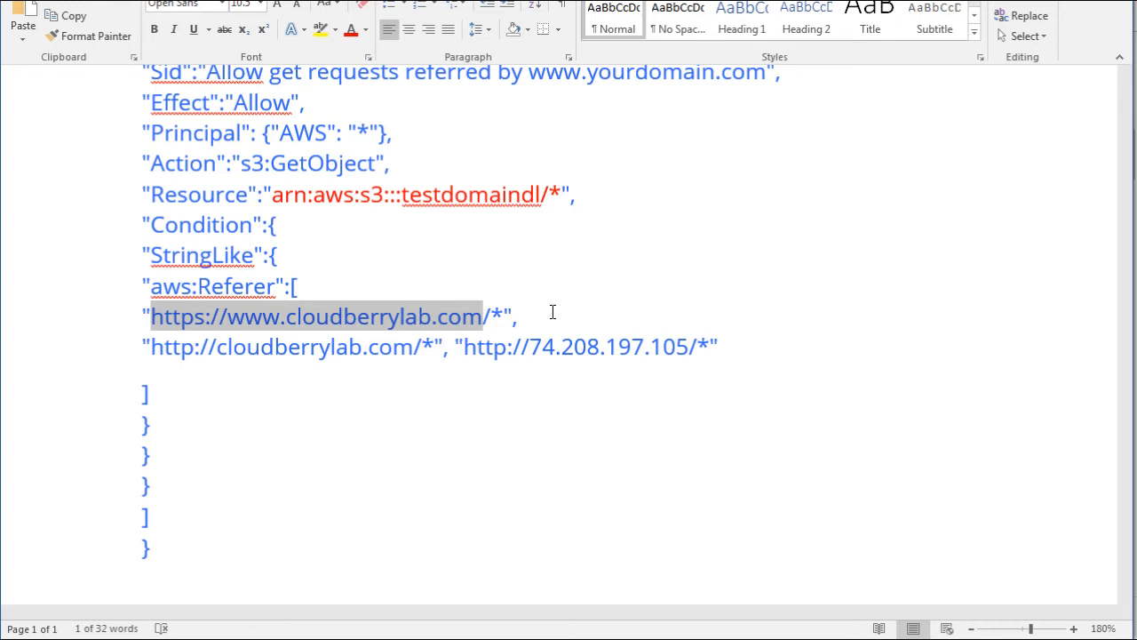
{"action": "left_click", "coordinate": [521, 313]}
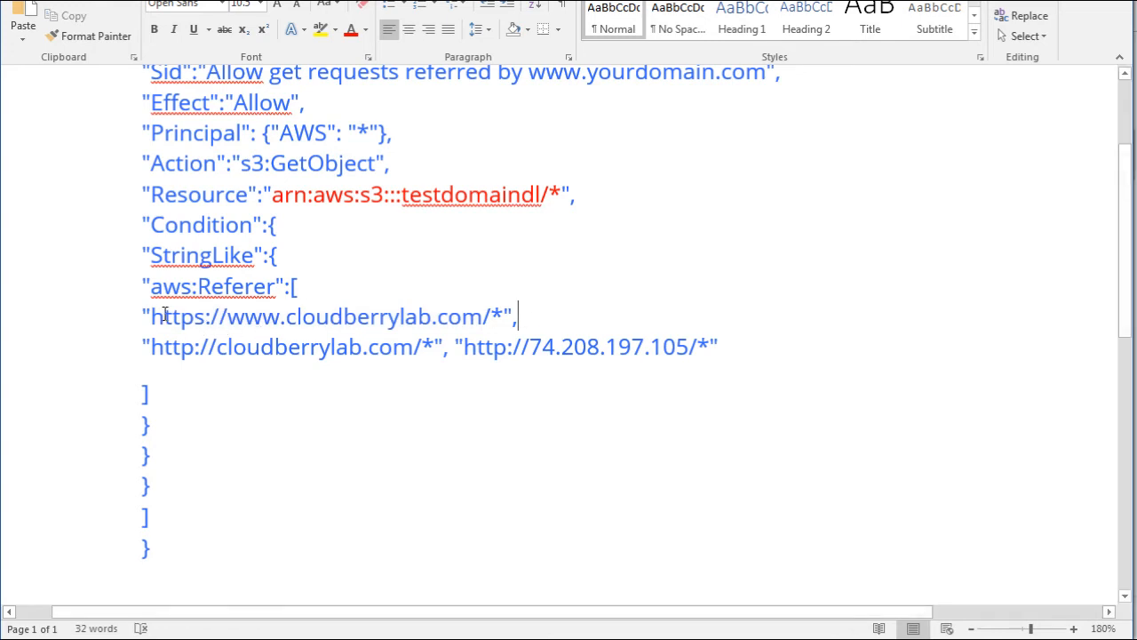
{"action": "left_click_drag", "start_coordinate": [450, 316], "coordinate": [480, 325]}
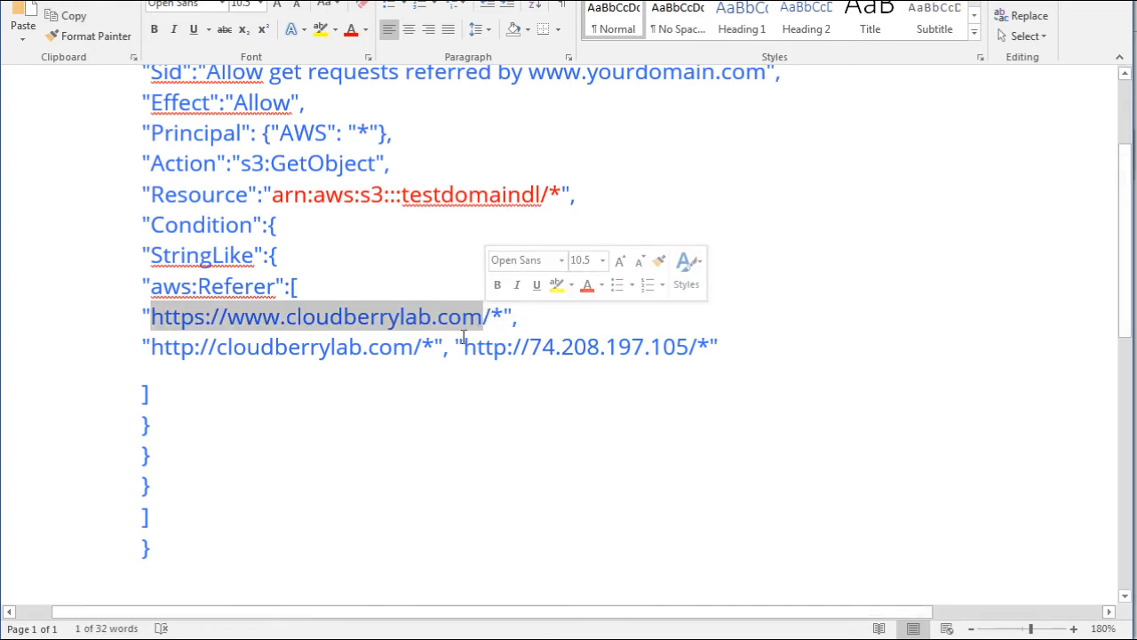
{"action": "left_click", "coordinate": [461, 349]}
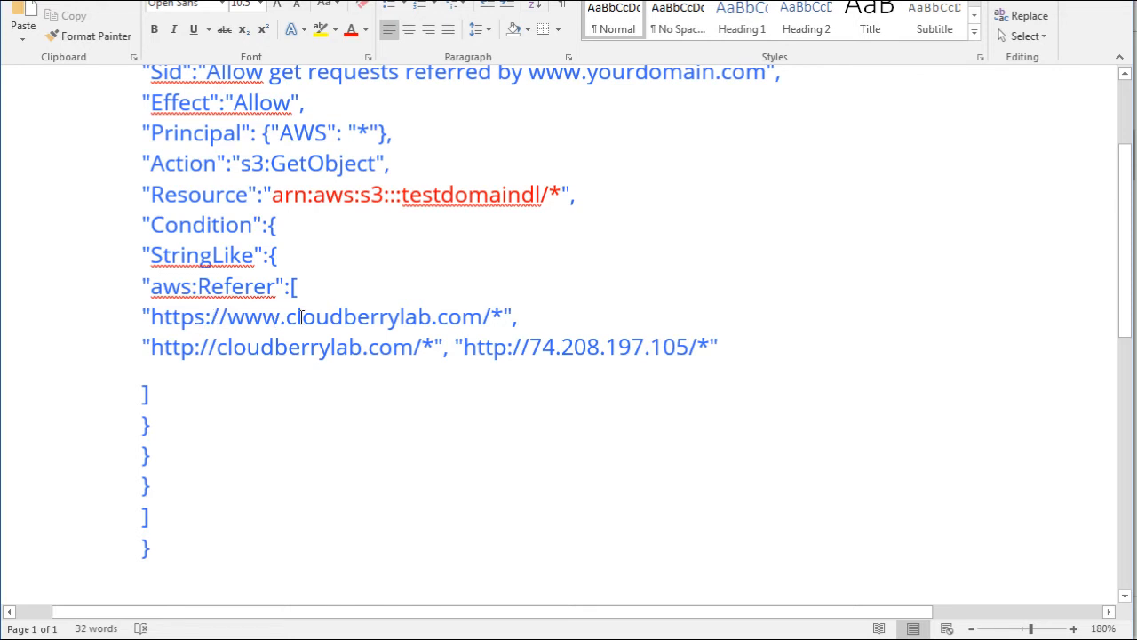
{"action": "left_click_drag", "start_coordinate": [288, 317], "coordinate": [486, 317]}
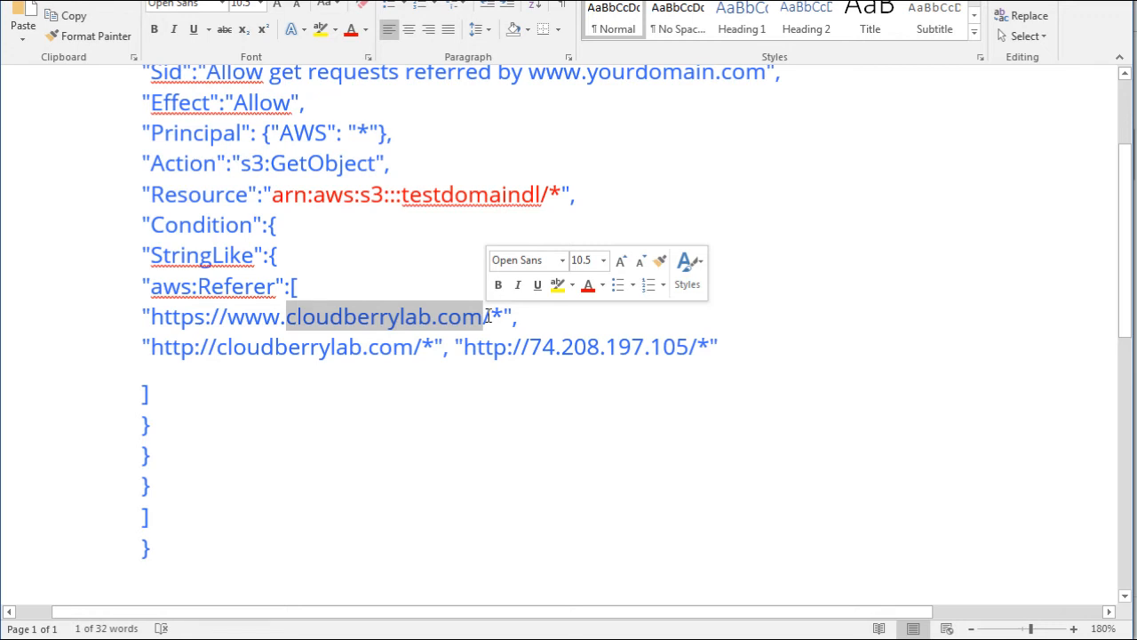
{"action": "type", "text": "yourdomain."}
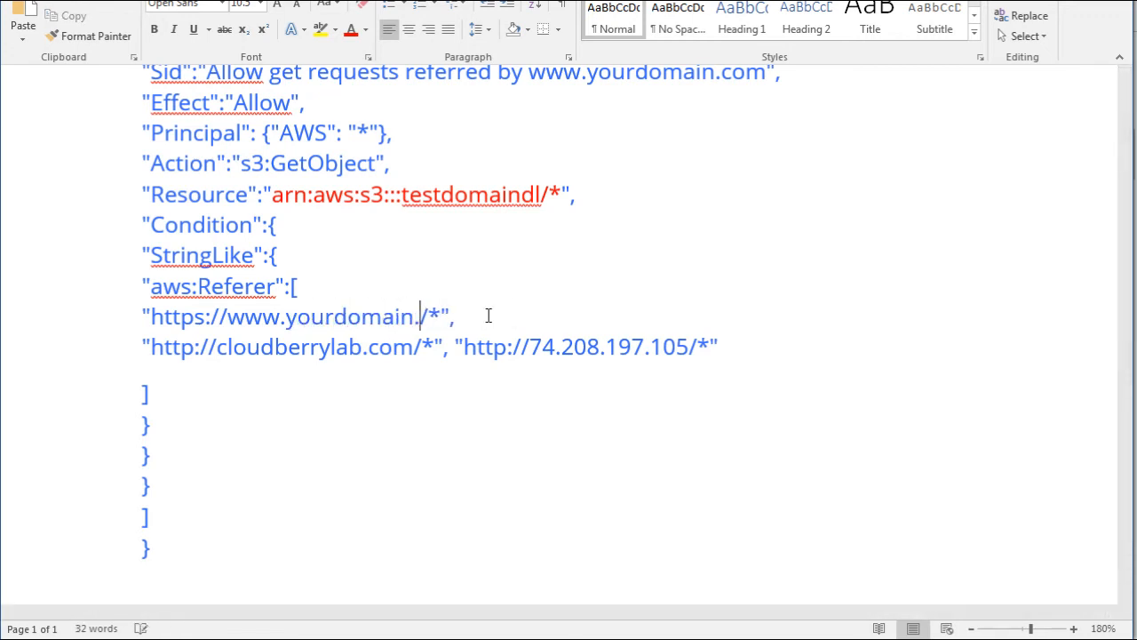
{"action": "type", "text": "com"}
Step: Replace cloudberrylab.com in the second aws:Referer entry with yourdomain.com
{"action": "key", "text": "Down"}
{"action": "key", "text": "Left"}
{"action": "key", "text": "Left"}
{"action": "key", "text": "Left"}
{"action": "key", "text": "Left"}
{"action": "key", "text": "Left"}
{"action": "key", "text": "Left"}
{"action": "key", "text": "Left"}
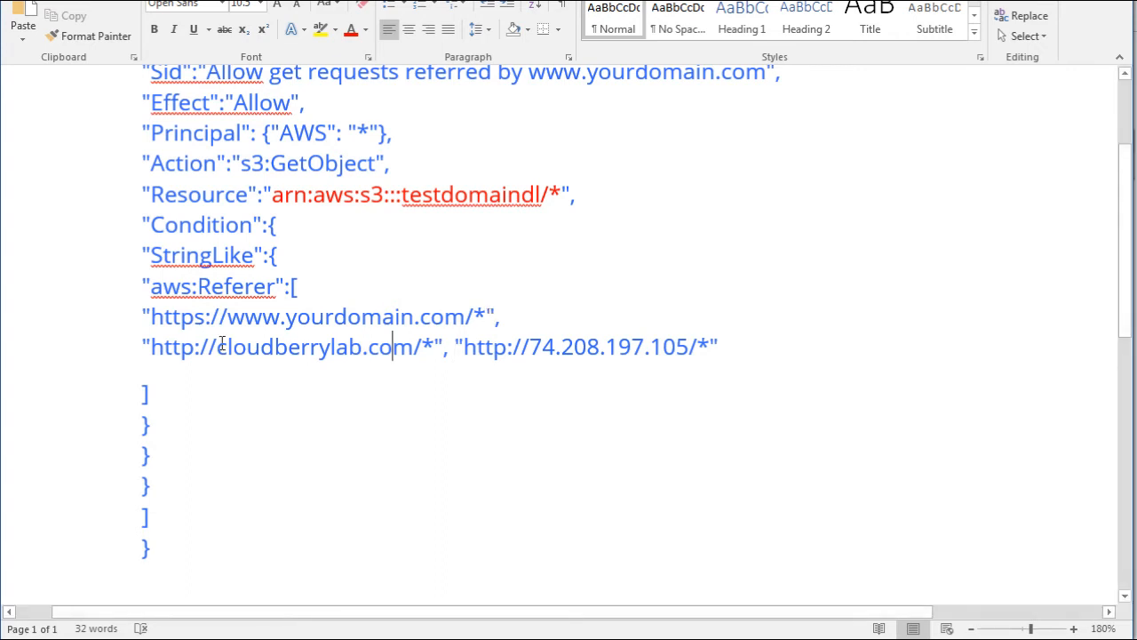
{"action": "left_click_drag", "start_coordinate": [217, 349], "coordinate": [410, 350]}
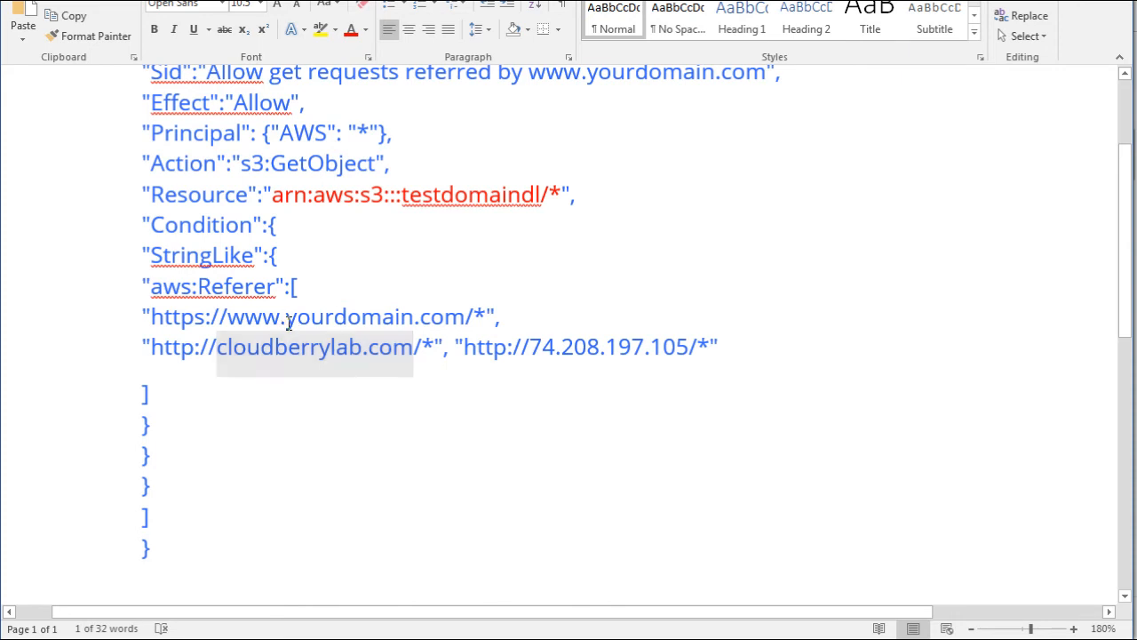
{"action": "type", "text": "yourdomain.com"}
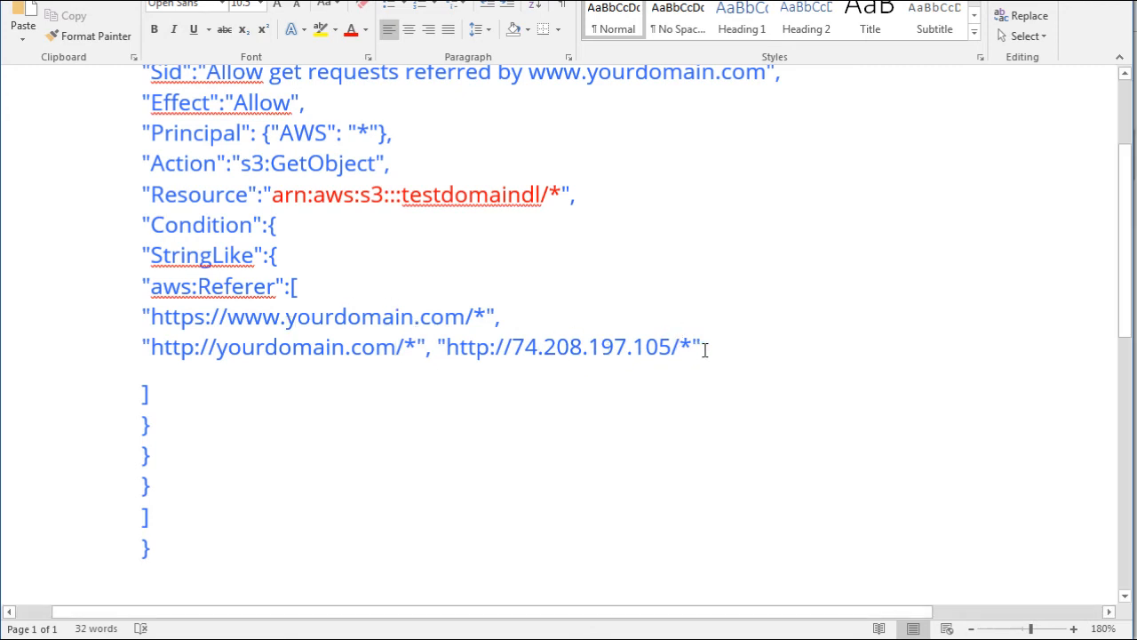
Step: Replace the IP address in the third aws:Referer entry with yourdomain.net
{"action": "left_click", "coordinate": [425, 347]}
{"action": "key", "text": "shift+Right"}
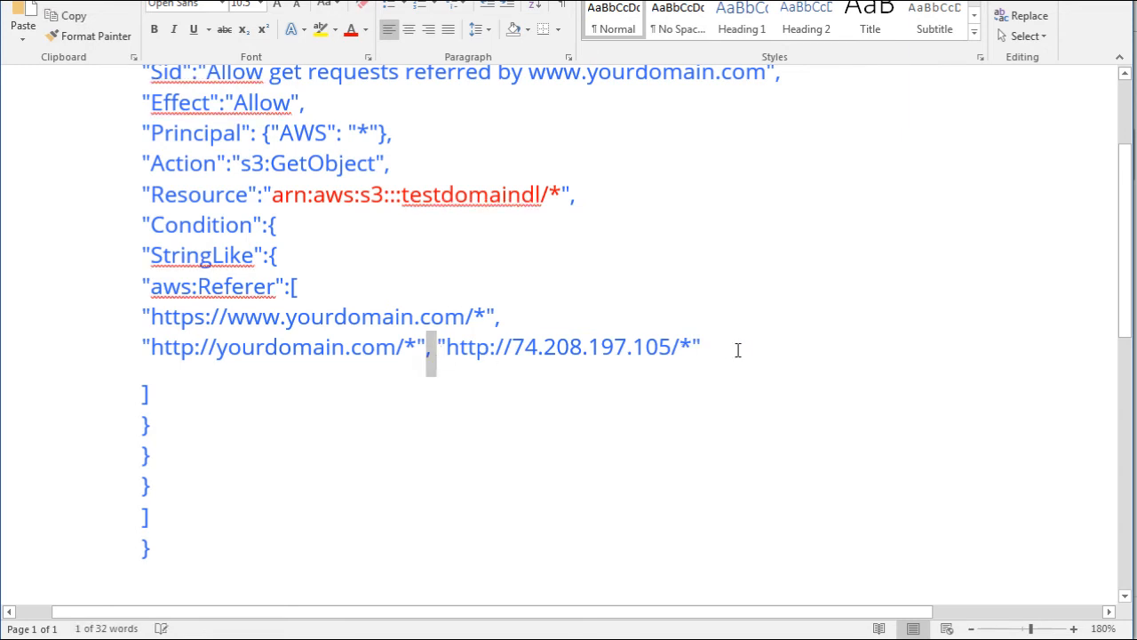
{"action": "left_click", "coordinate": [729, 348]}
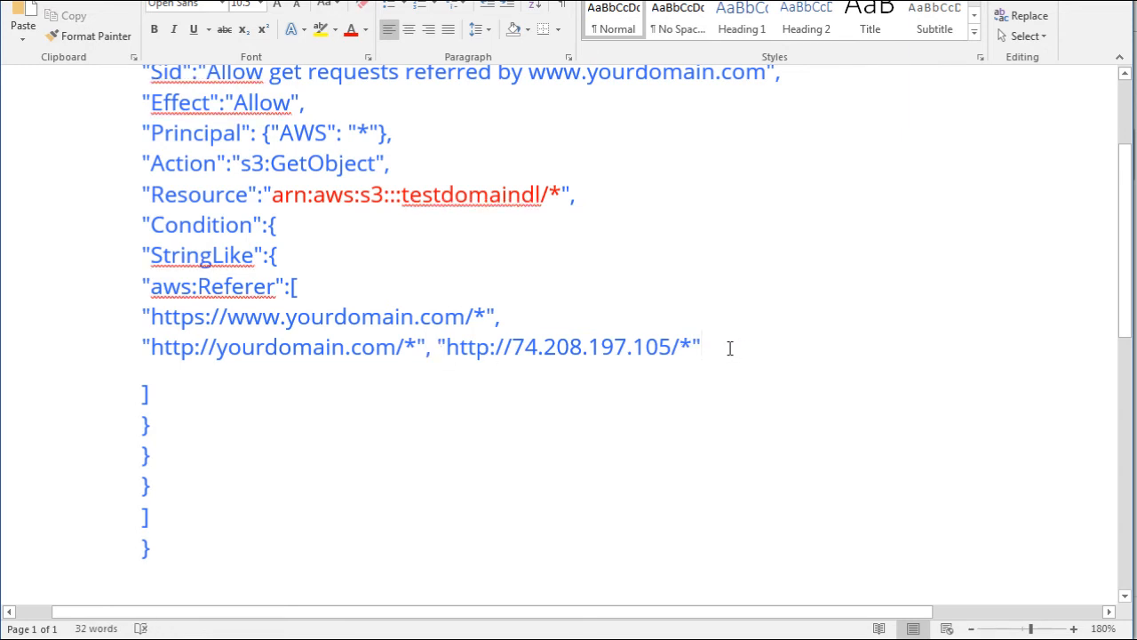
{"action": "key", "text": "Left"}
{"action": "key", "text": "Left"}
{"action": "key", "text": "ctrl+shift+Left"}
{"action": "key", "text": "ctrl+shift+Left"}
{"action": "key", "text": "ctrl+shift+Left"}
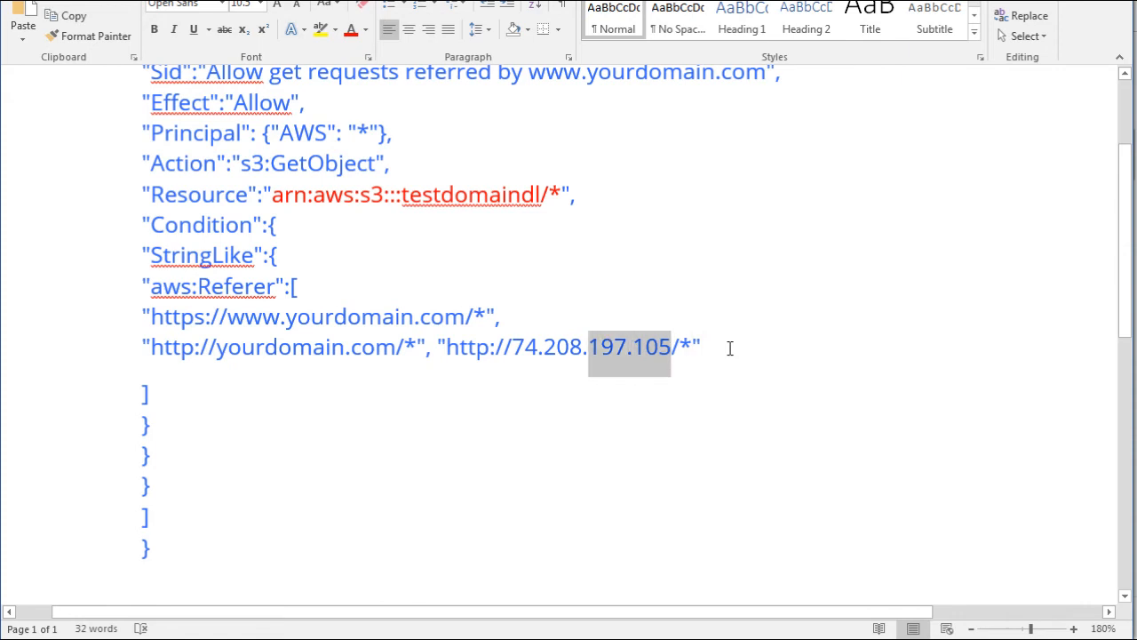
{"action": "key", "text": "ctrl+shift+Left"}
{"action": "key", "text": "ctrl+shift+Left"}
{"action": "key", "text": "shift+Left"}
{"action": "key", "text": "shift+Left"}
{"action": "key", "text": "shift+Left"}
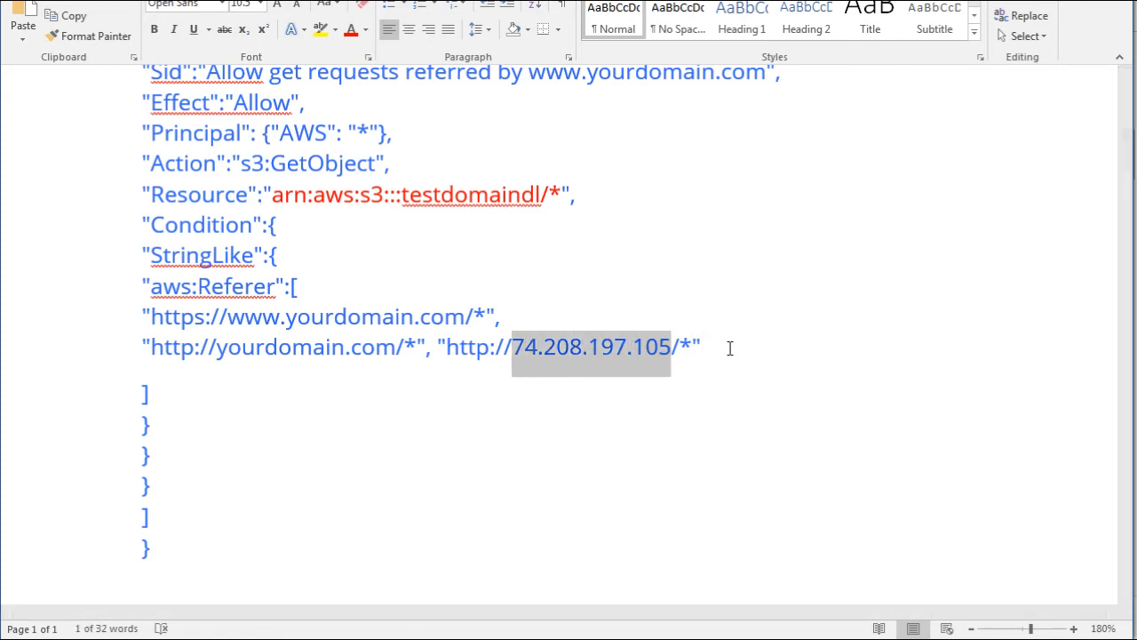
{"action": "type", "text": "yourdomain.net"}
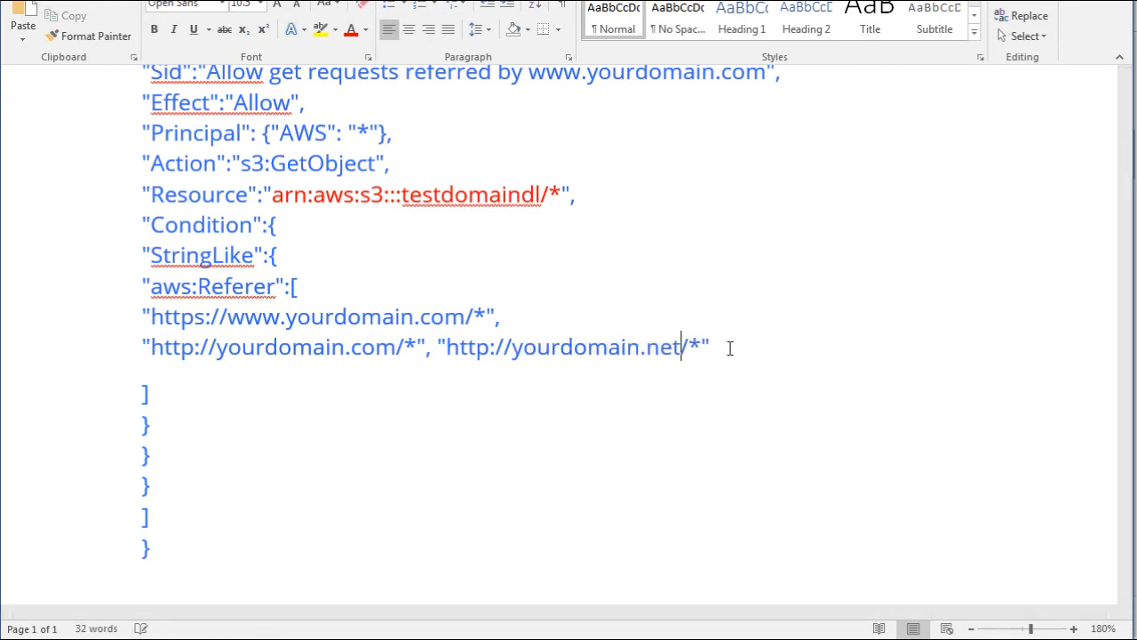
{"action": "key", "text": "Right"}
{"action": "key", "text": "Right"}
{"action": "key", "text": "Right"}
{"action": "type", "text": ","}
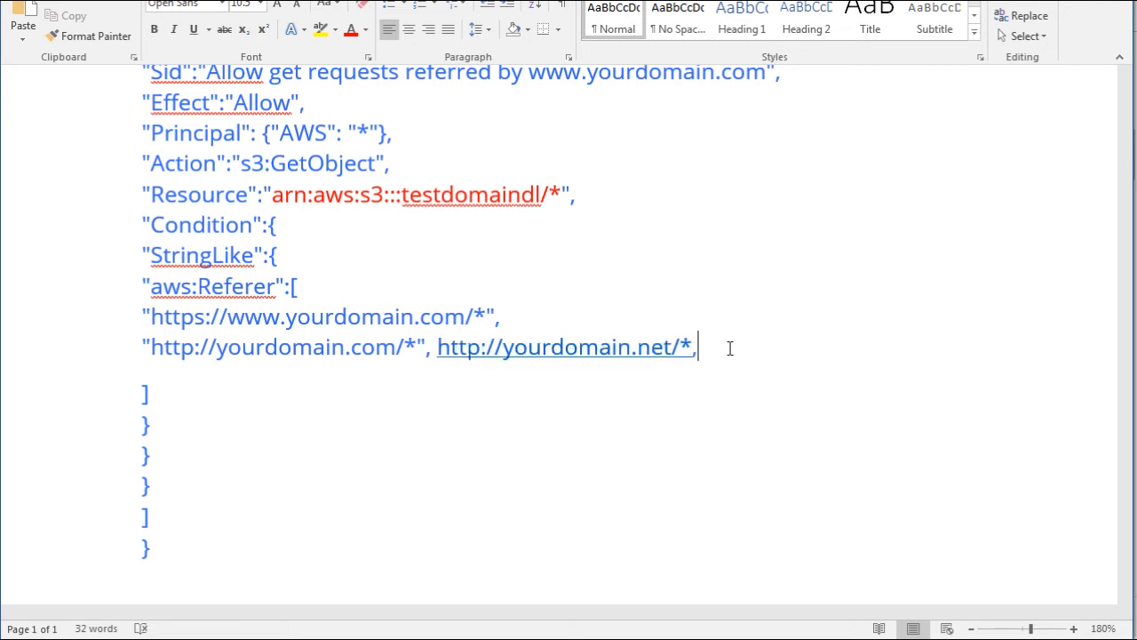
{"action": "key", "text": "ctrl+z"}
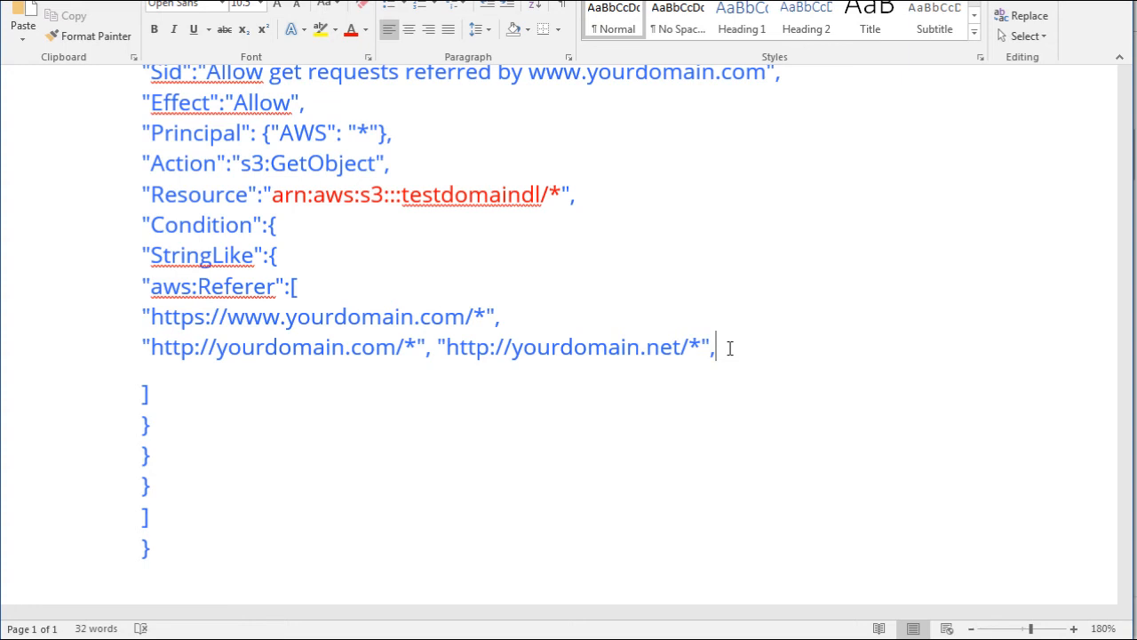
{"action": "key", "text": "BackSpace"}
{"action": "type", "text": ","}
{"action": "key", "text": "ctrl+z"}
{"action": "type", "text": "\""}
{"action": "type", "text": "\""}
{"action": "key", "text": "Left"}
{"action": "type", "text": "http://www.yourdomain.io"}
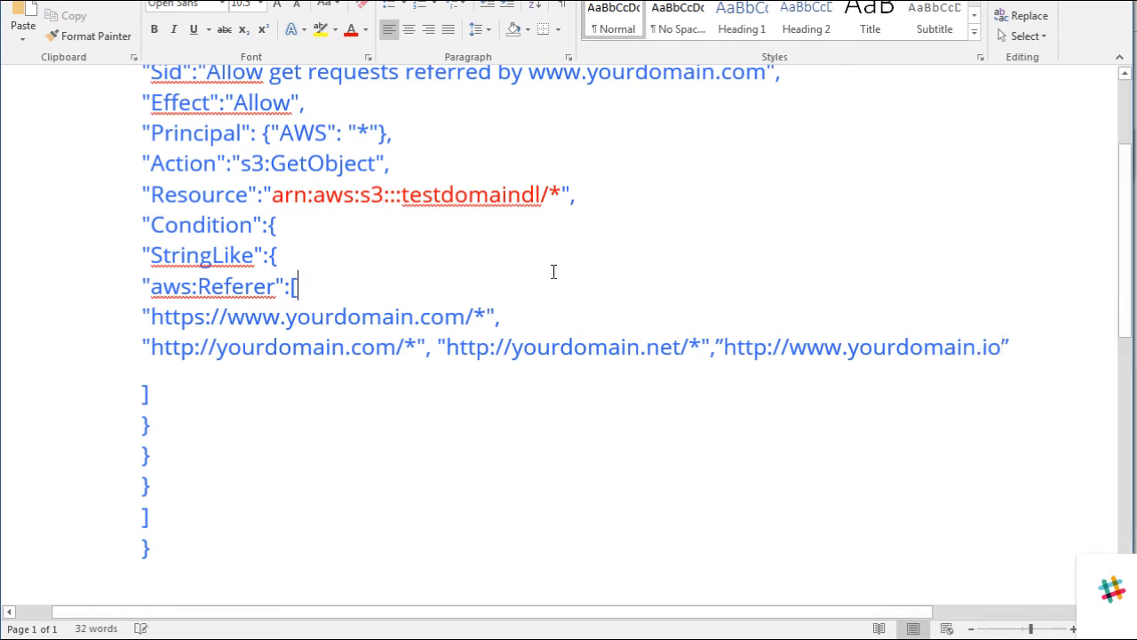
Step: Copy the entire edited policy script from the Word document
{"action": "key", "text": "ctrl+a"}
{"action": "right_click", "coordinate": [303, 175]}
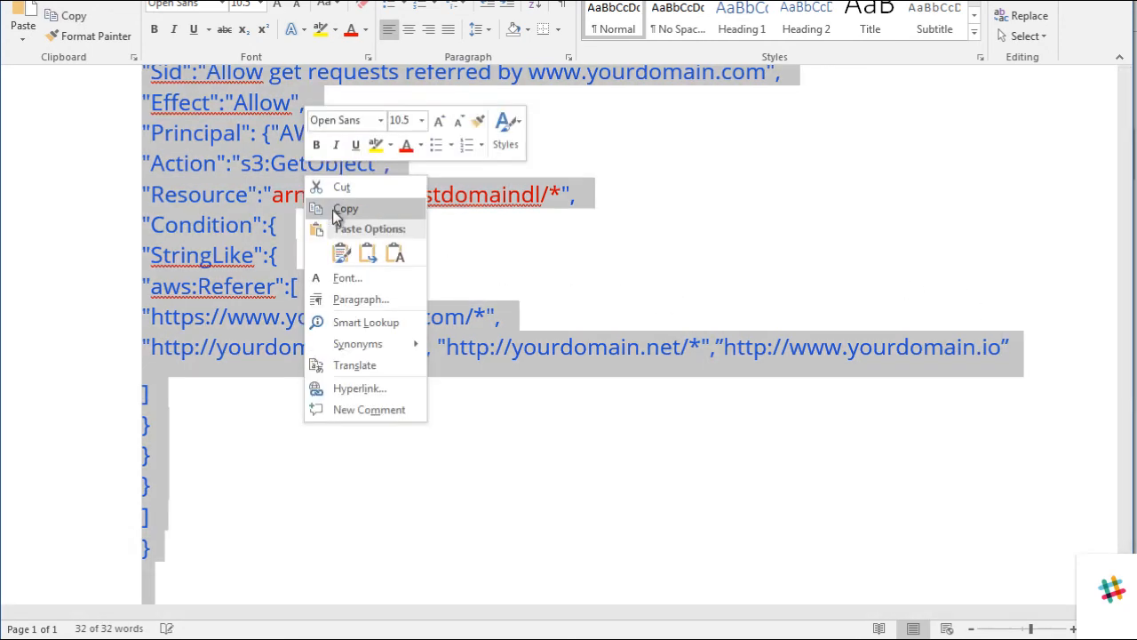
{"action": "left_click", "coordinate": [338, 212]}
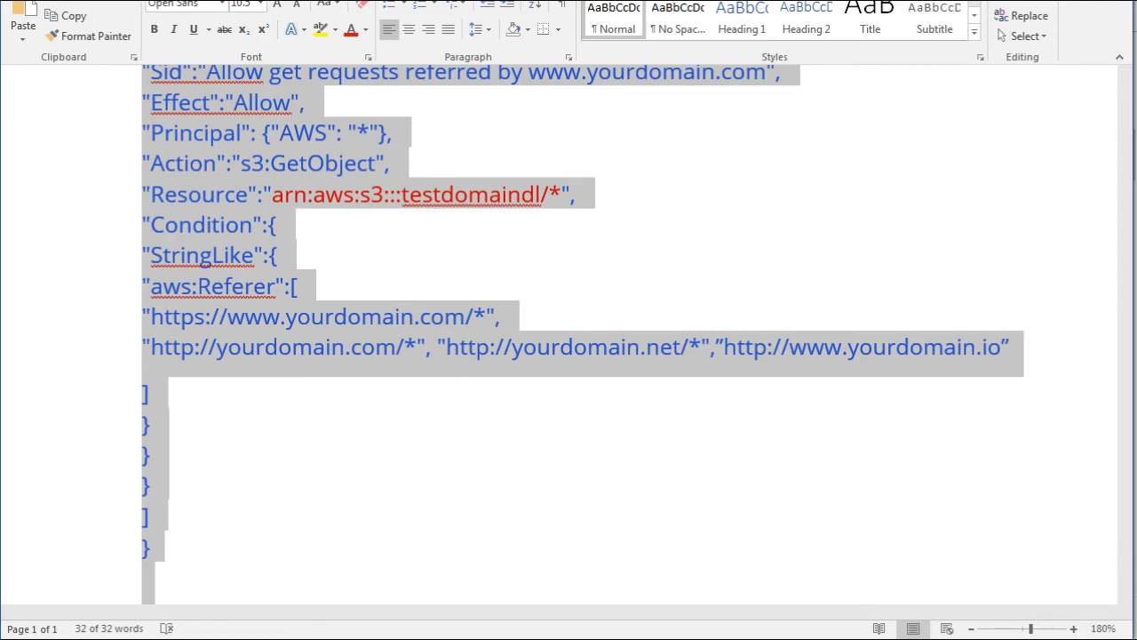
Step: Switch to a blank Notepad file, paste the copied policy script and resize and reposition the window to show the whole script
{"action": "key", "text": "alt+F4"}
{"action": "left_click", "coordinate": [699, 311]}
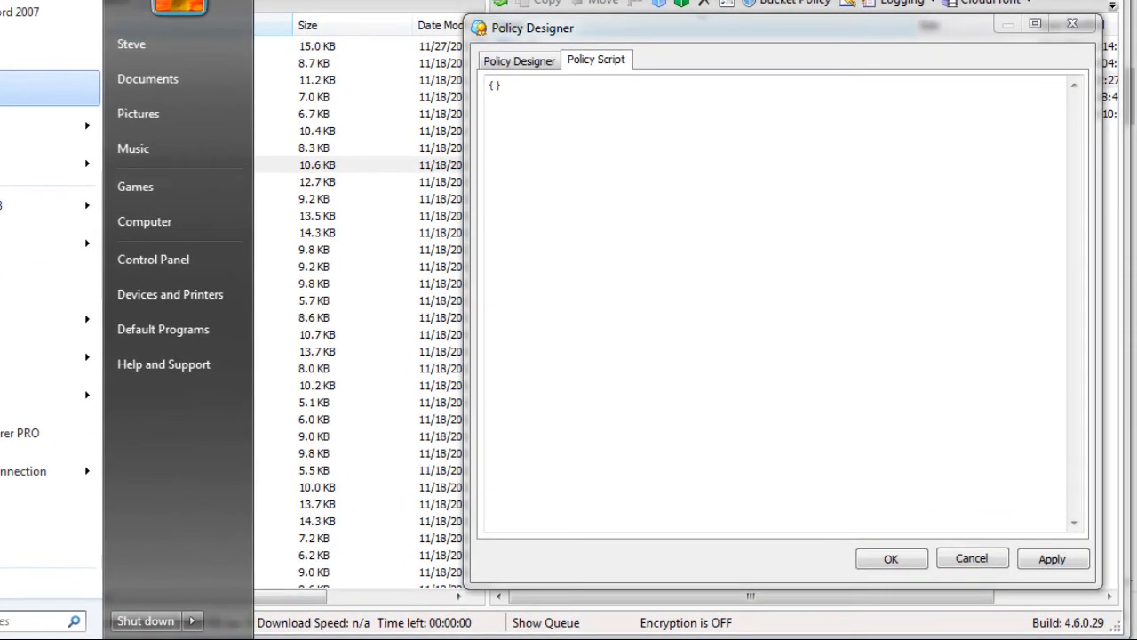
{"action": "key", "text": "Return"}
{"action": "right_click", "coordinate": [511, 286]}
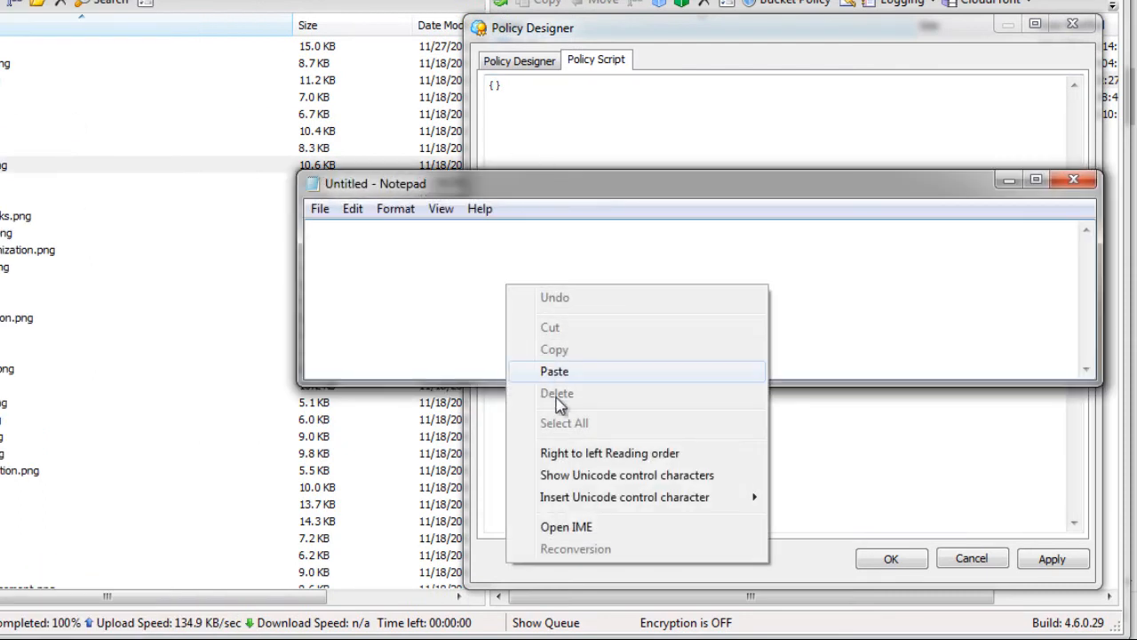
{"action": "left_click", "coordinate": [570, 373]}
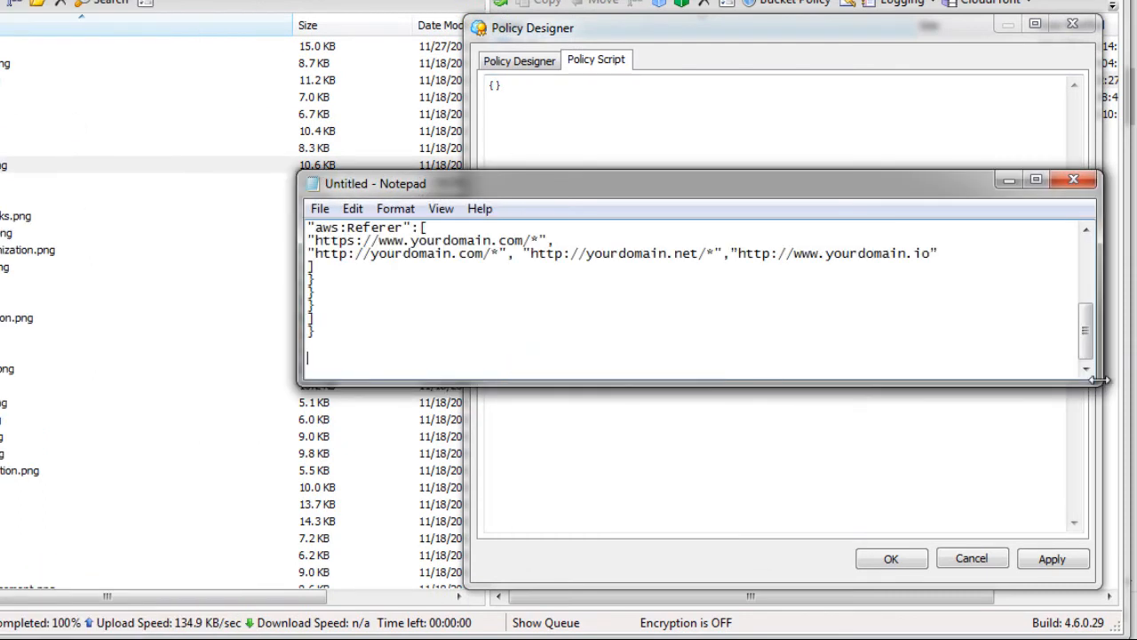
{"action": "left_click_drag", "start_coordinate": [1099, 380], "coordinate": [949, 561]}
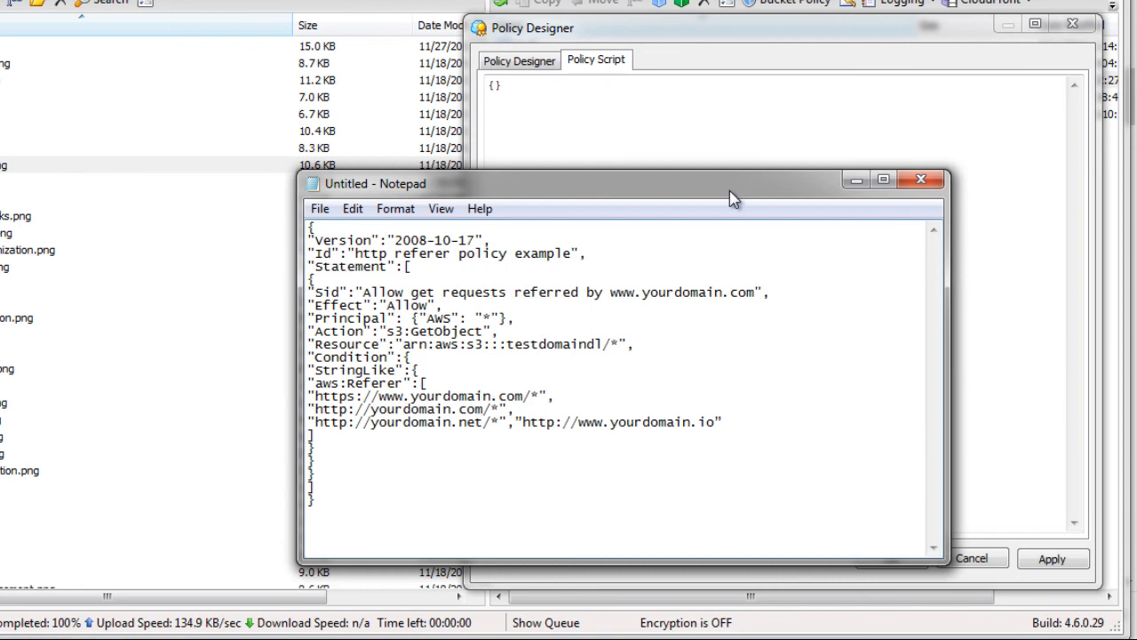
{"action": "left_click_drag", "start_coordinate": [729, 190], "coordinate": [697, 114]}
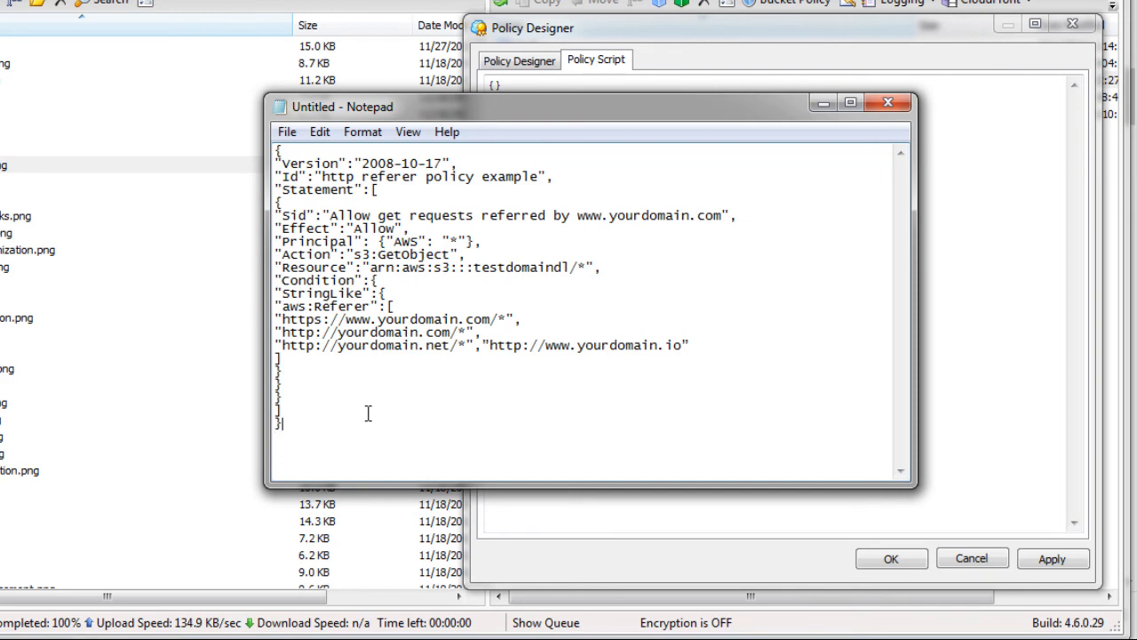
Step: Copy the whole policy script from Notepad and minimize Notepad to return to the Policy Designer
{"action": "key", "text": "ctrl+a"}
{"action": "right_click", "coordinate": [377, 264]}
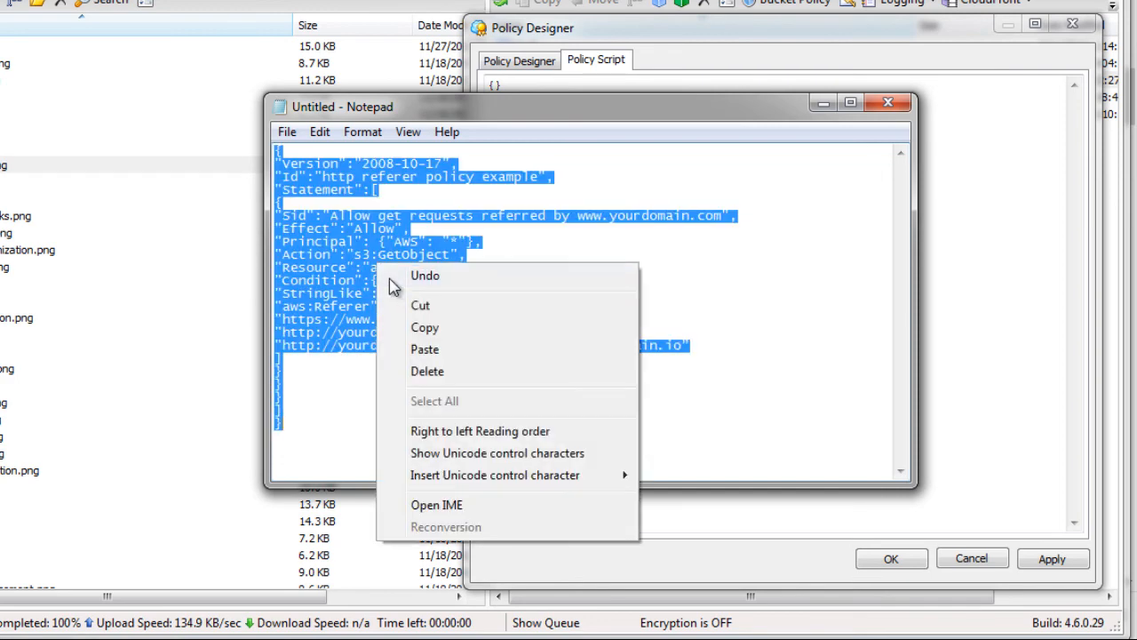
{"action": "left_click", "coordinate": [420, 329]}
{"action": "left_click", "coordinate": [823, 103]}
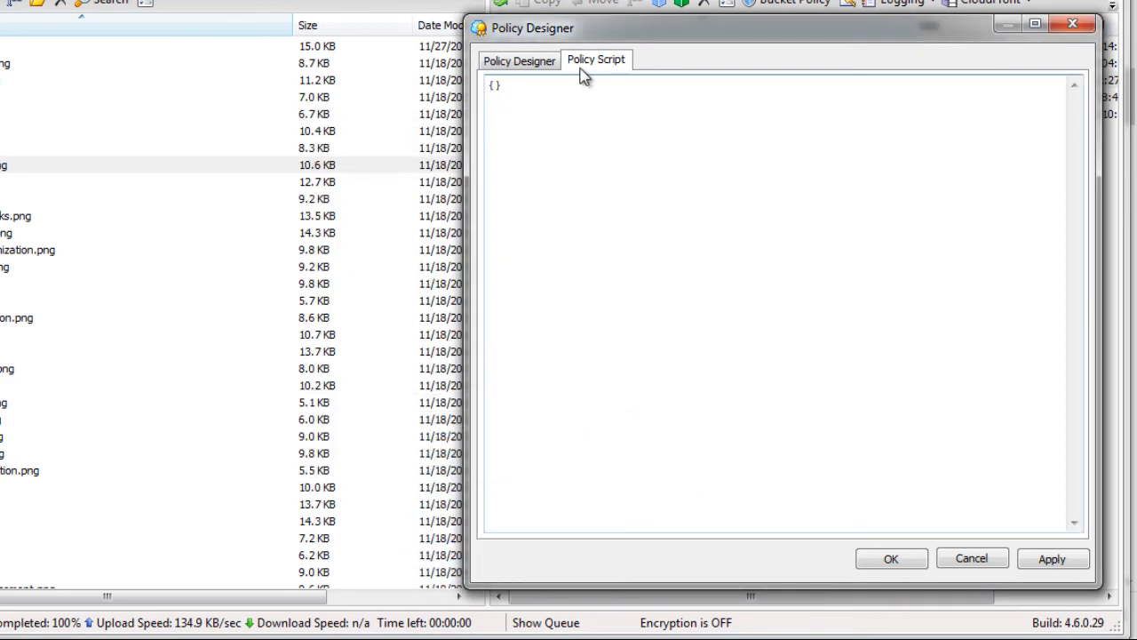
Step: Replace the empty {} script in CloudBerry Explorer's Policy Designer with the copied policy script
{"action": "left_click_drag", "start_coordinate": [545, 96], "coordinate": [471, 85]}
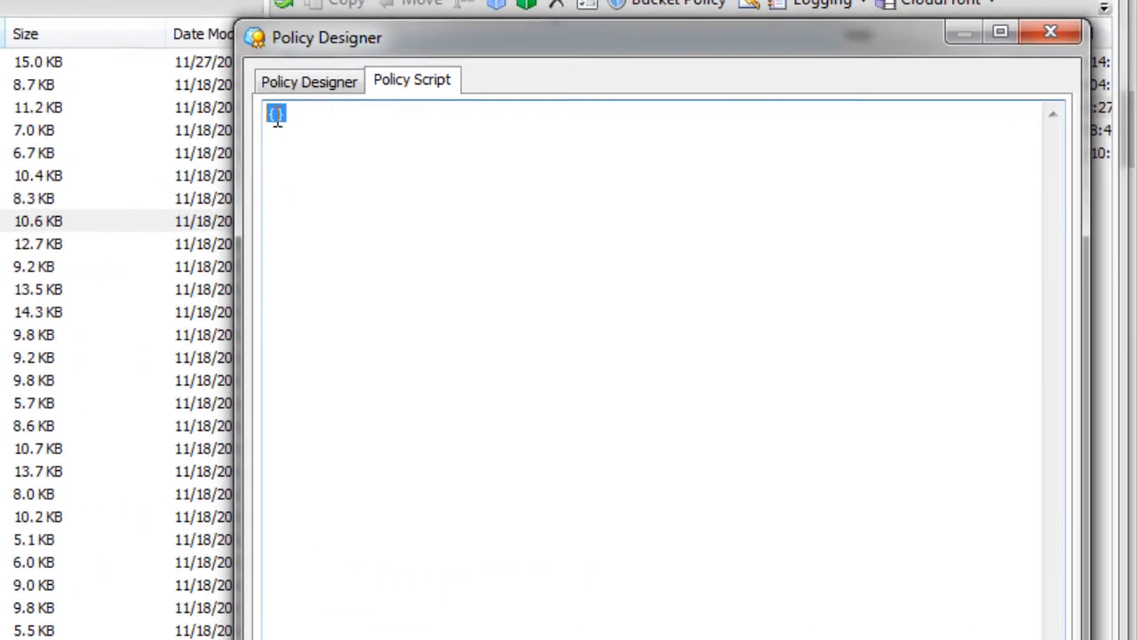
{"action": "key", "text": "Delete"}
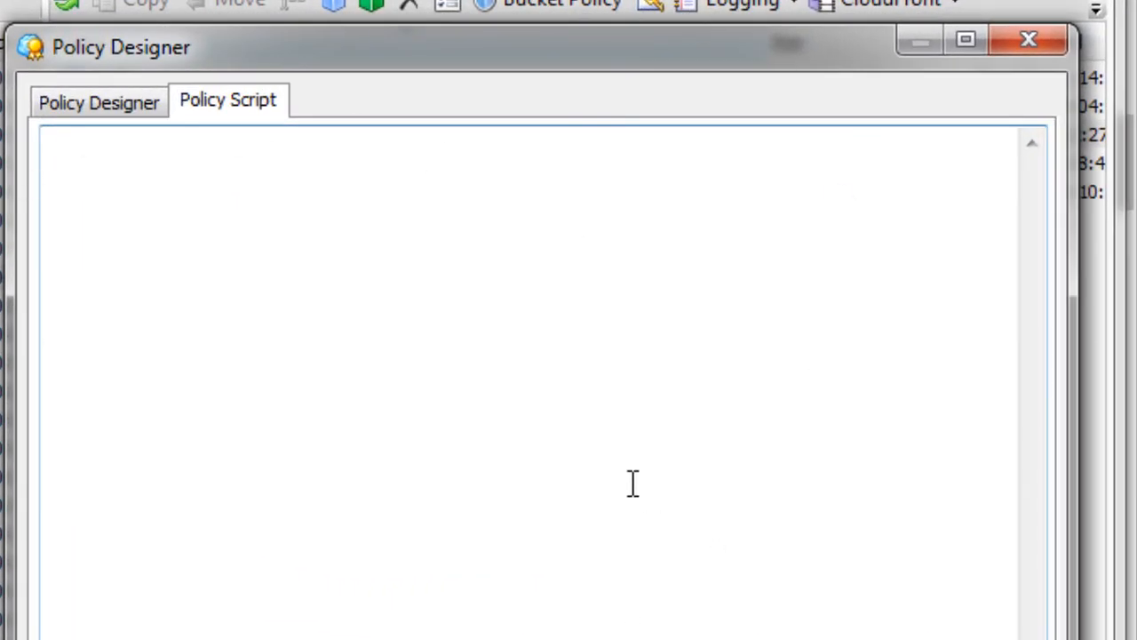
{"action": "right_click", "coordinate": [169, 222]}
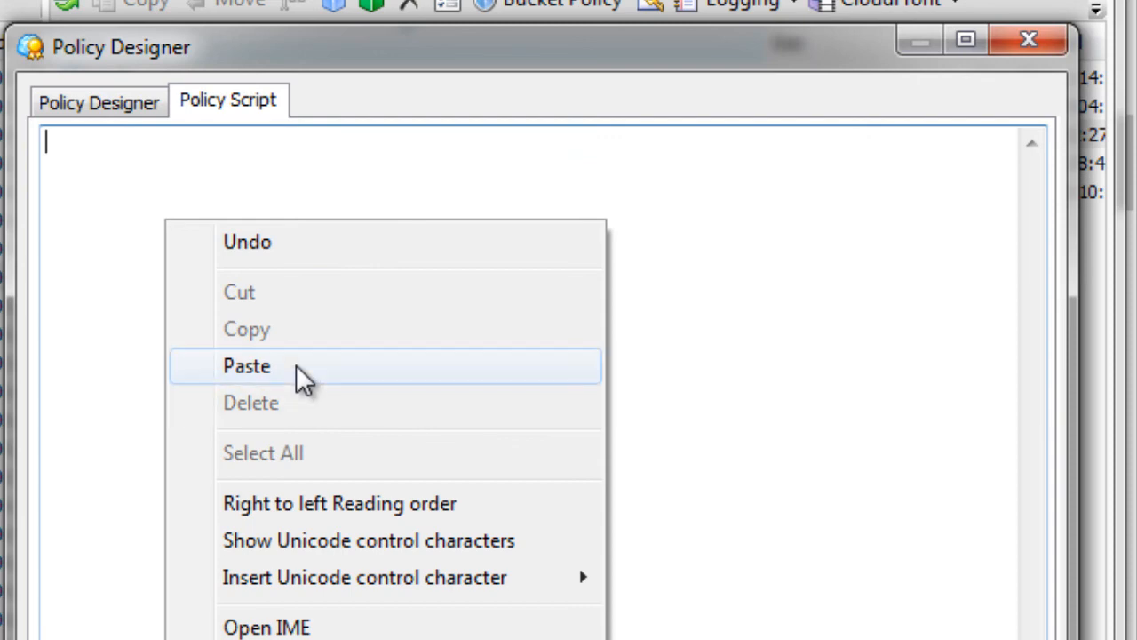
{"action": "left_click", "coordinate": [296, 365]}
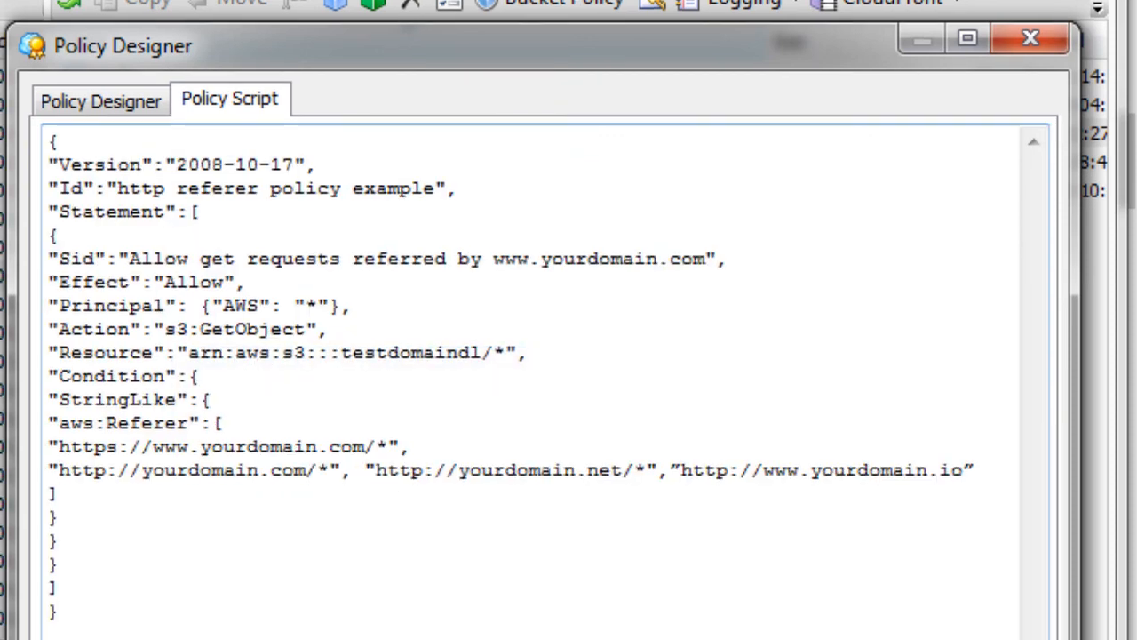
Step: Try to apply the pasted referer policy script to the bucket from the Policy Designer
{"action": "left_click", "coordinate": [391, 635]}
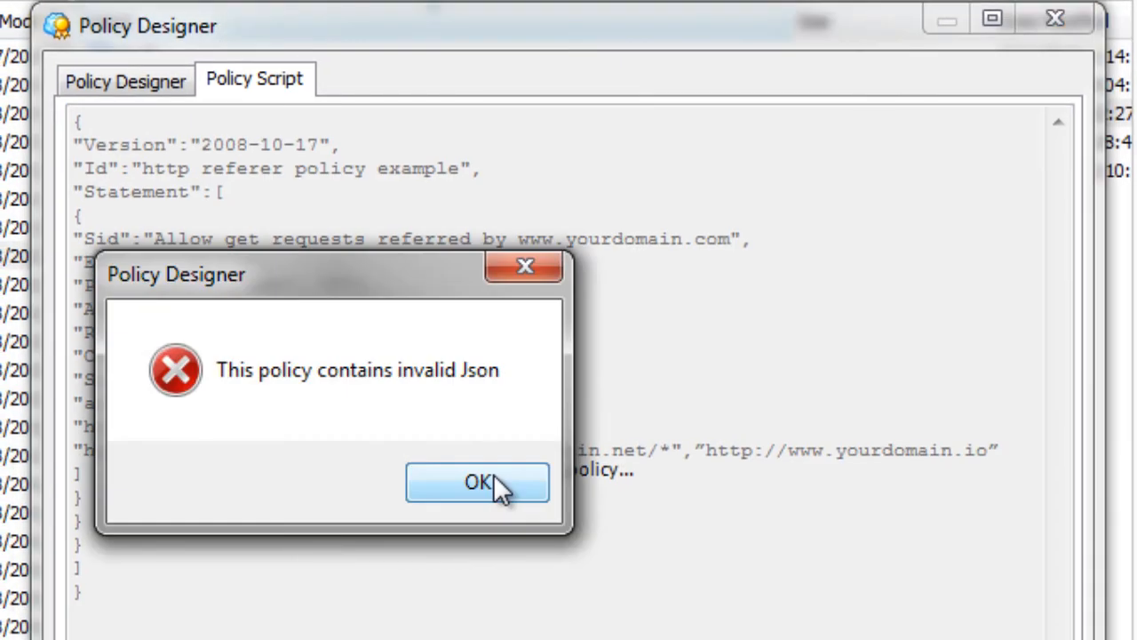
{"action": "left_click", "coordinate": [482, 487]}
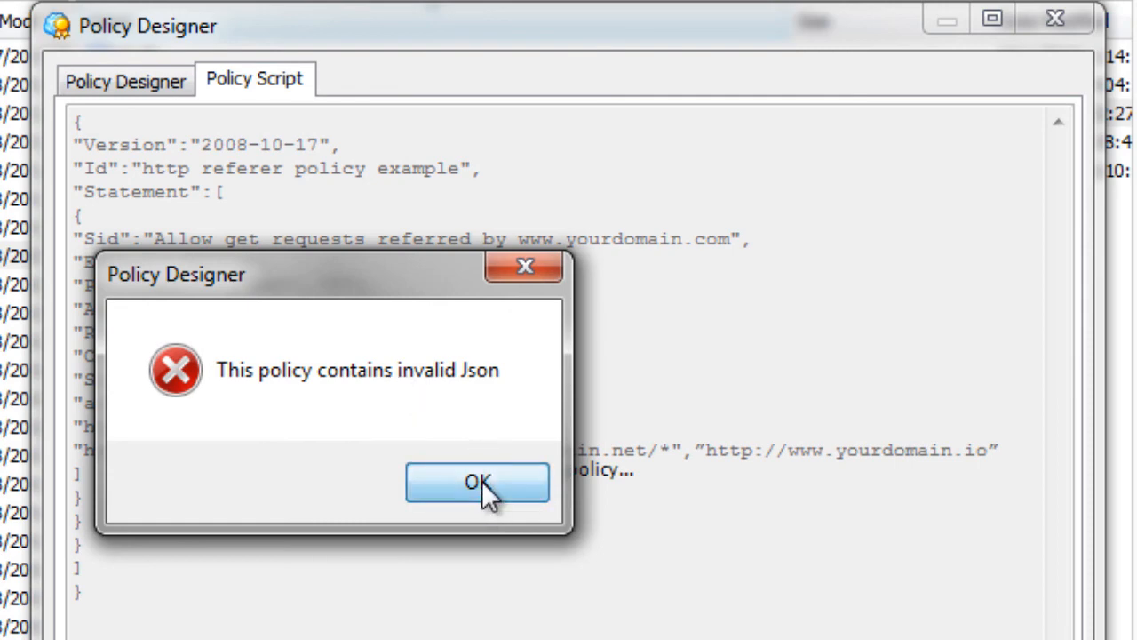
{"action": "left_click", "coordinate": [449, 451]}
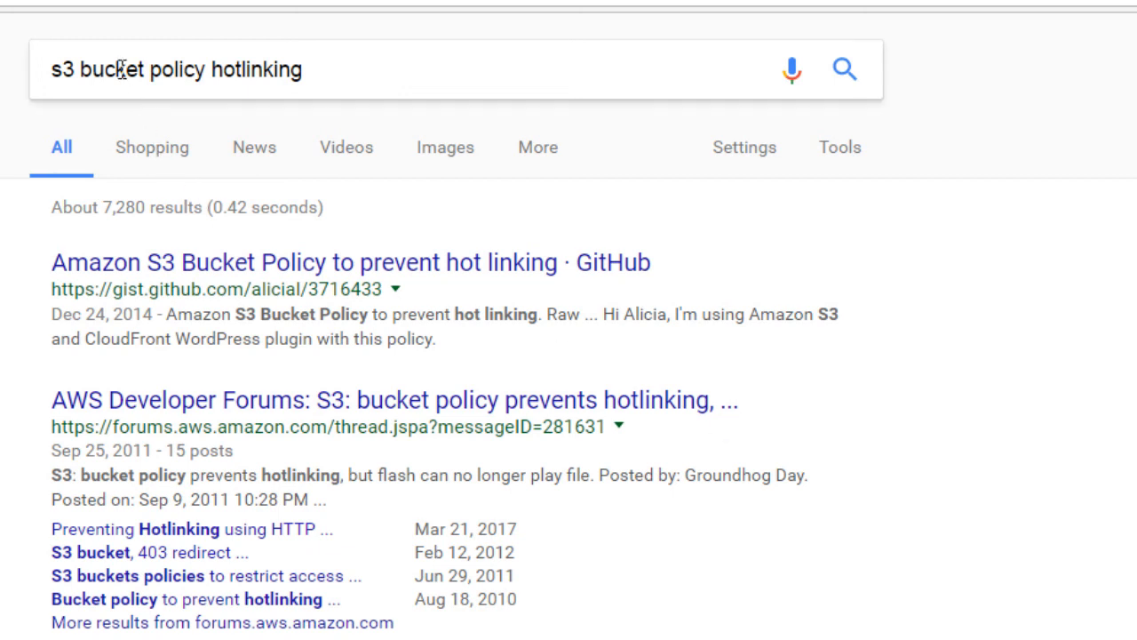
Step: Look through the Google results for "s3 bucket policy hotlinking" for other bucket policy examples
{"action": "left_click_drag", "start_coordinate": [215, 71], "coordinate": [314, 64]}
{"action": "left_click", "coordinate": [32, 350]}
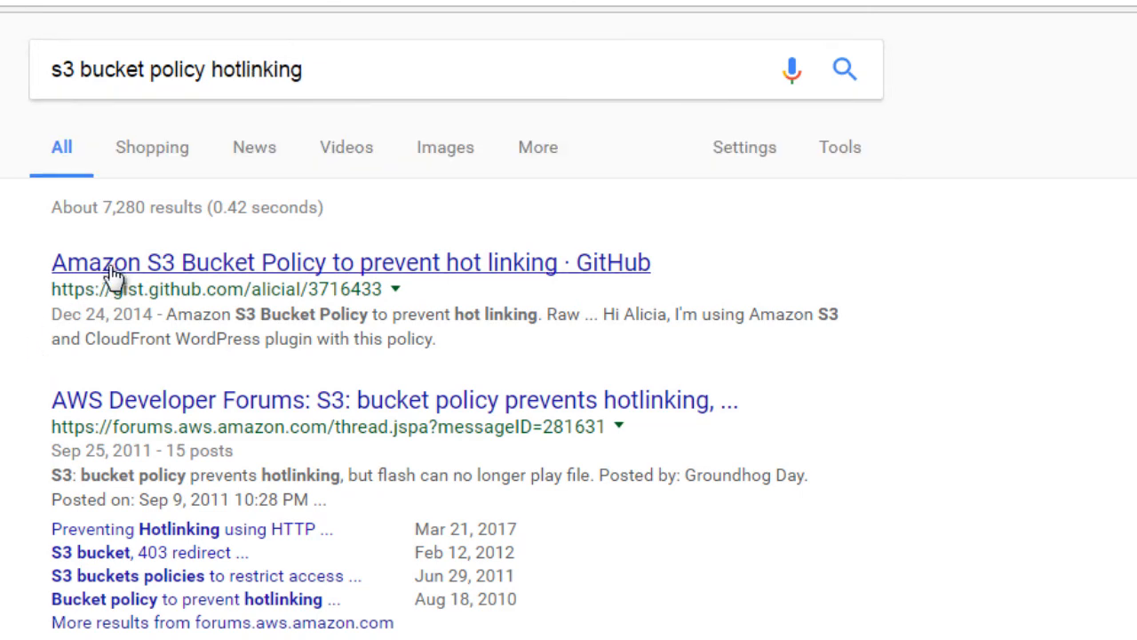
{"action": "scroll", "coordinate": [9, 501], "scroll_direction": "down", "scroll_amount": 4}
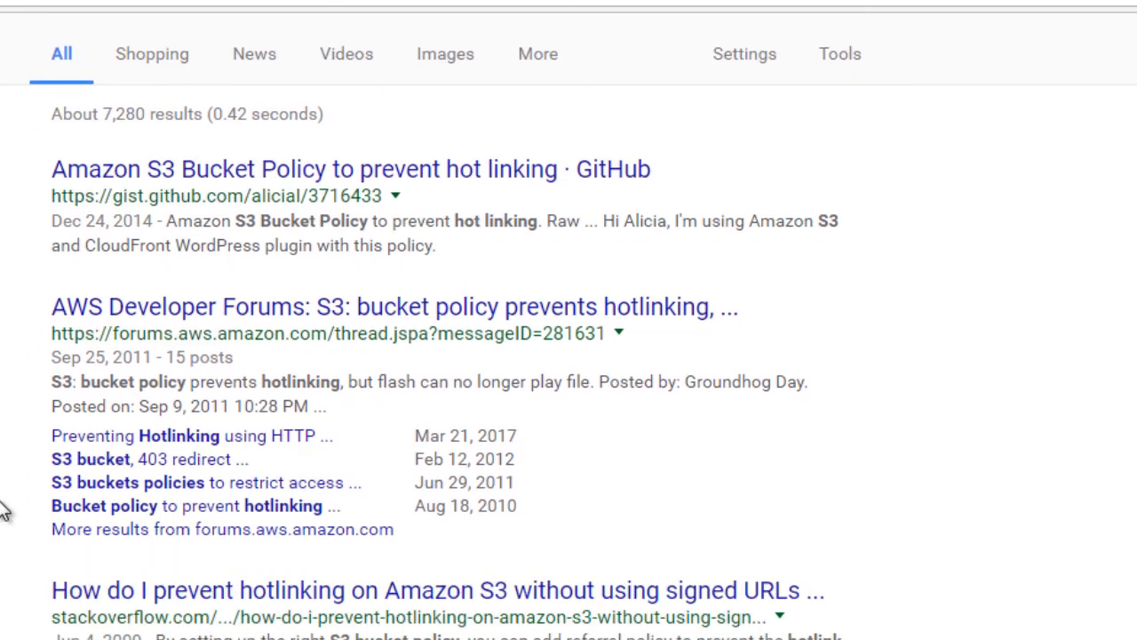
{"action": "scroll", "coordinate": [3, 511], "scroll_direction": "up", "scroll_amount": 2}
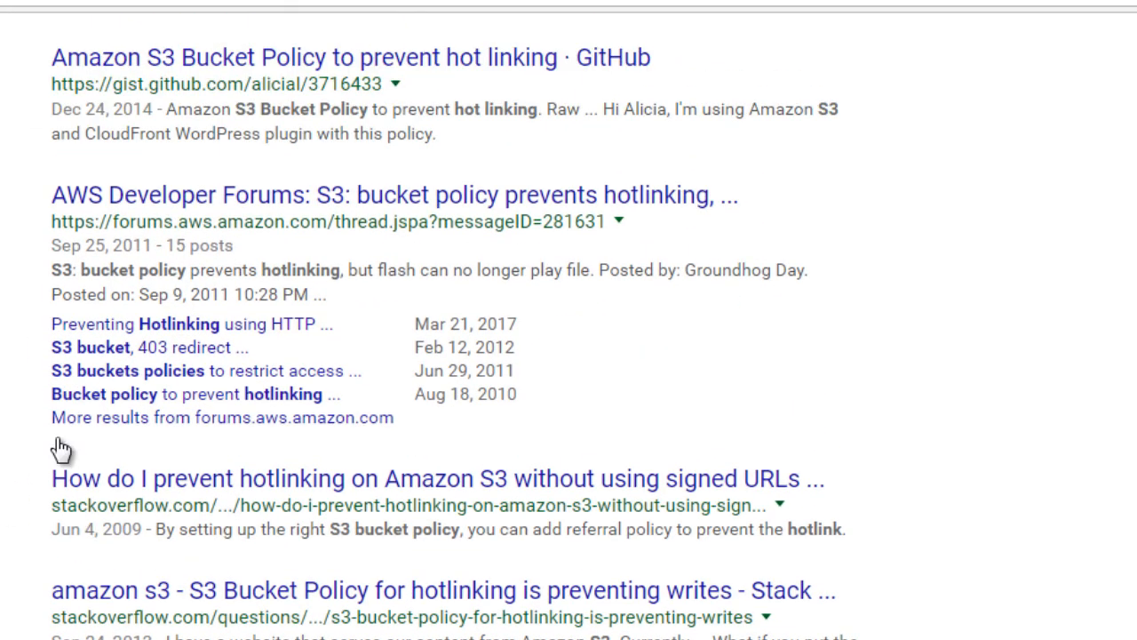